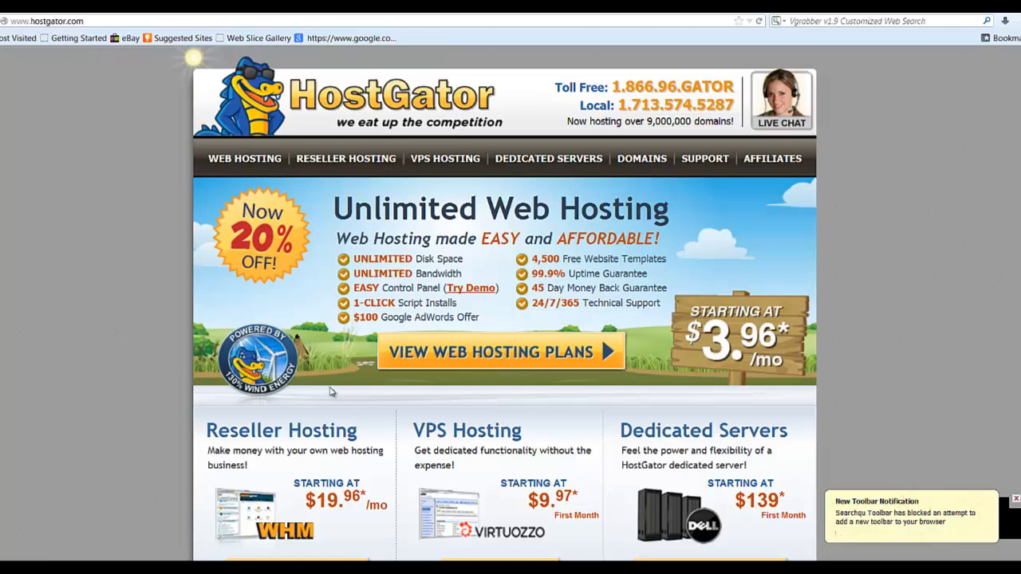
- Choose the Hatchling hosting plan with monthly billing and start its order
left_click(505, 360)
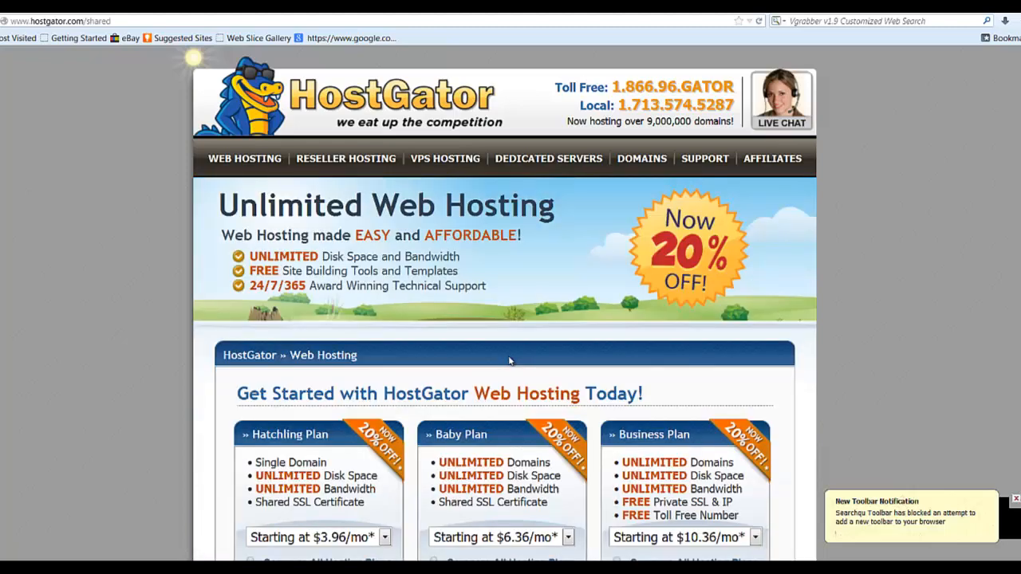
scroll(504, 303, "down", 5)
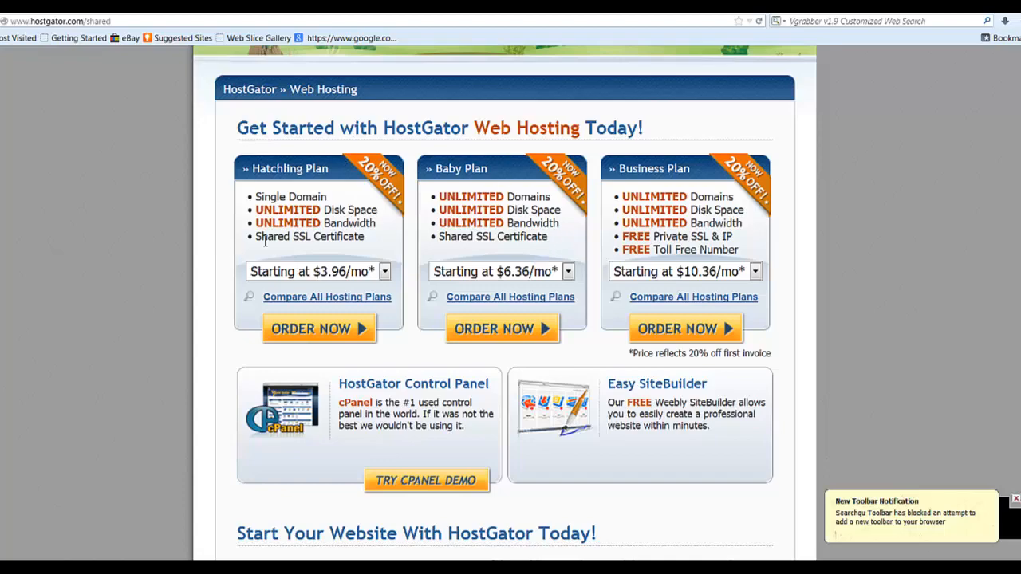
left_click(386, 272)
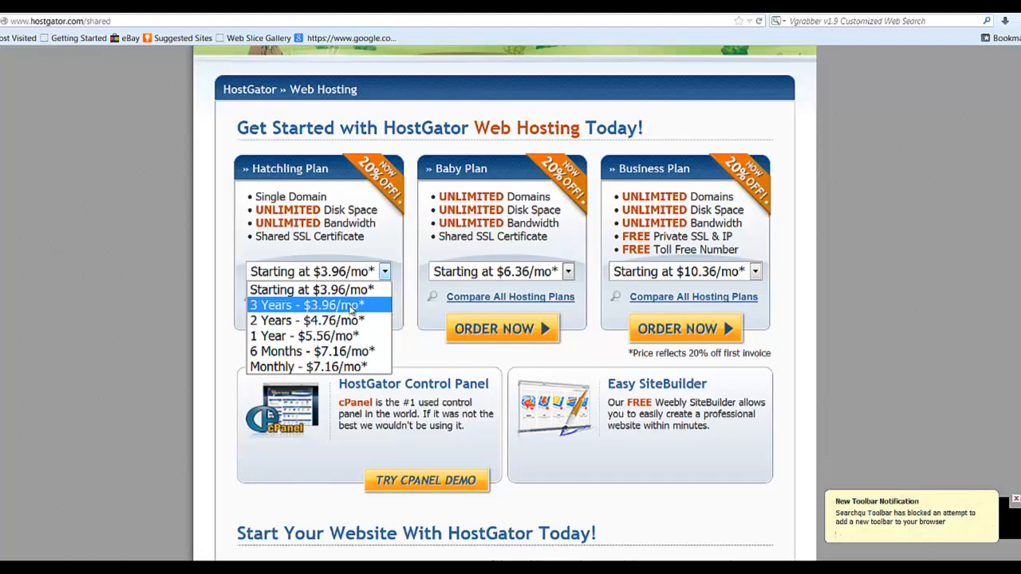
left_click(354, 367)
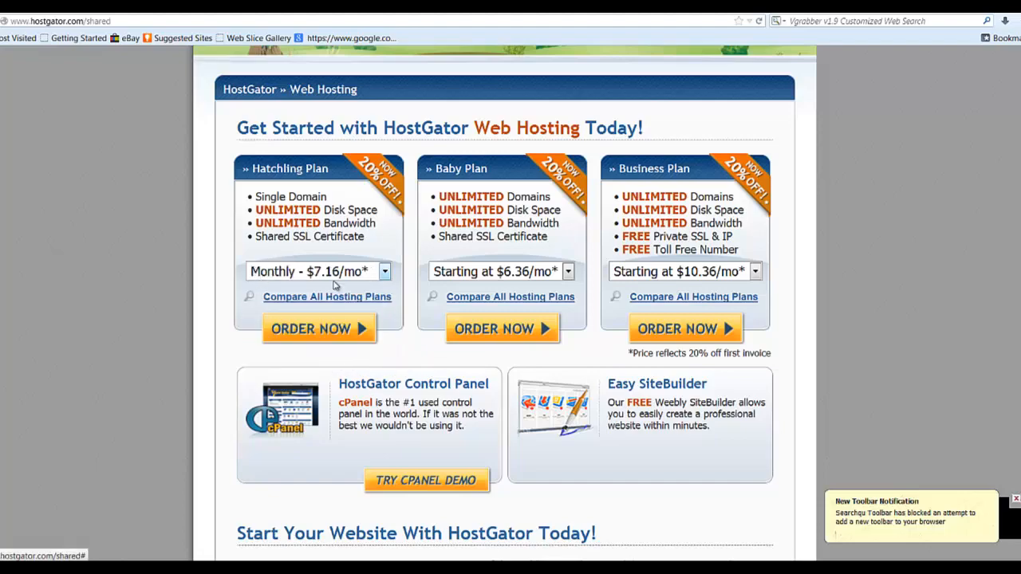
left_click(359, 330)
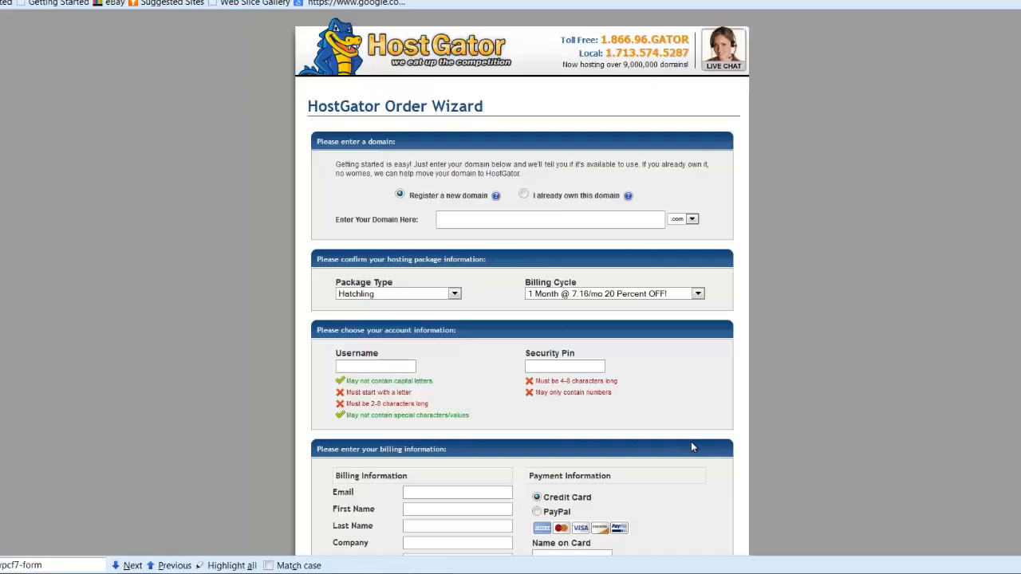
- Enter the domain 'ristyremarketingnow' and keep the .com extension
left_click(453, 223)
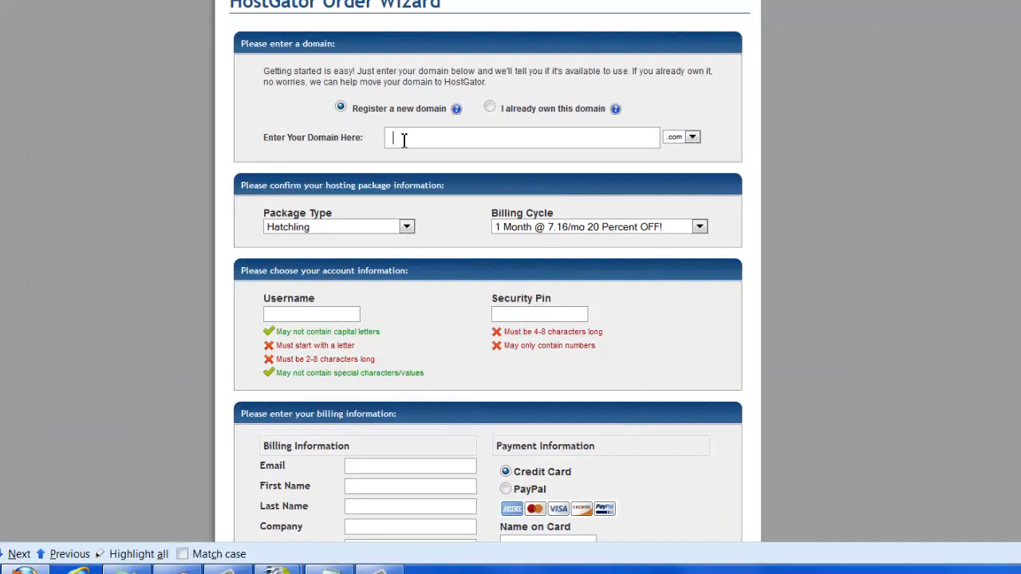
type("ristyremarketingnow")
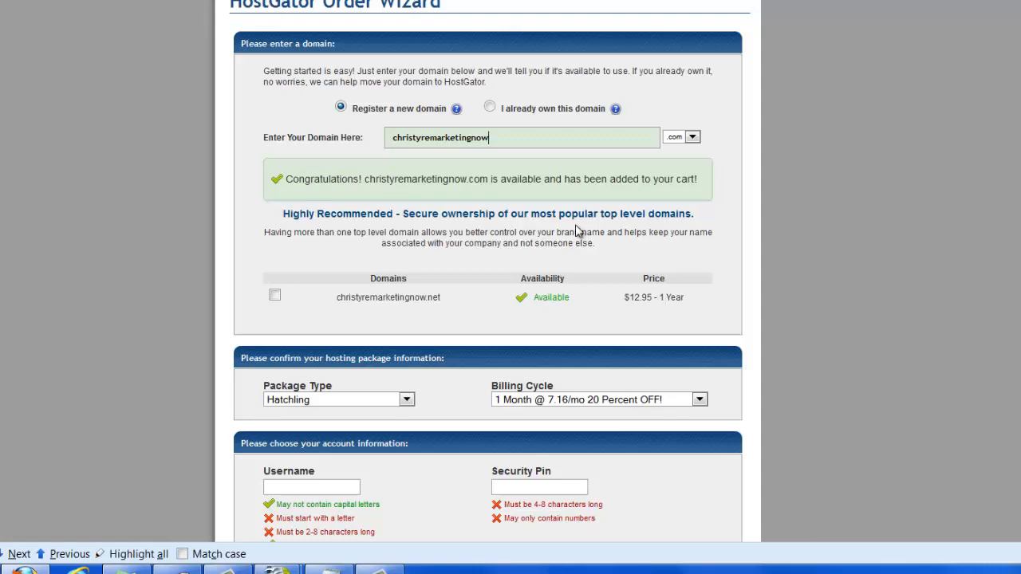
left_click(693, 138)
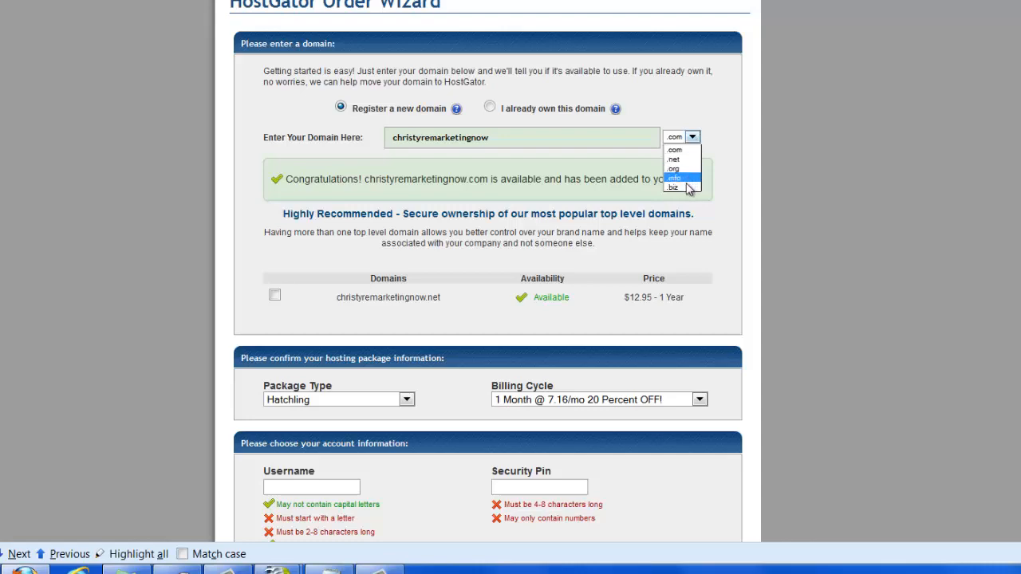
left_click(695, 138)
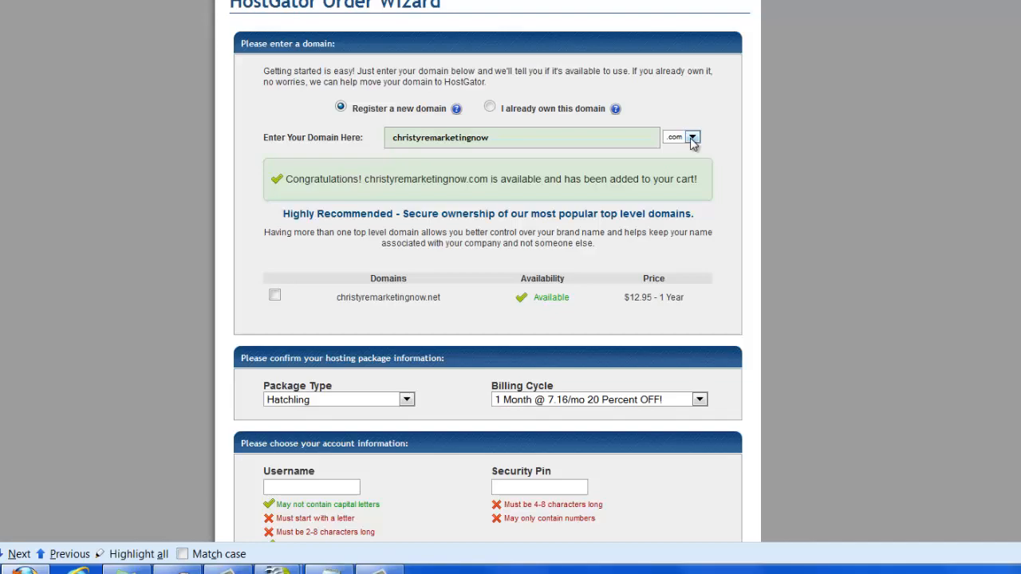
- Replace the SNAPPY coupon code with PENNYRIGHTNOW and validate it
scroll(488, 272, "down", 10)
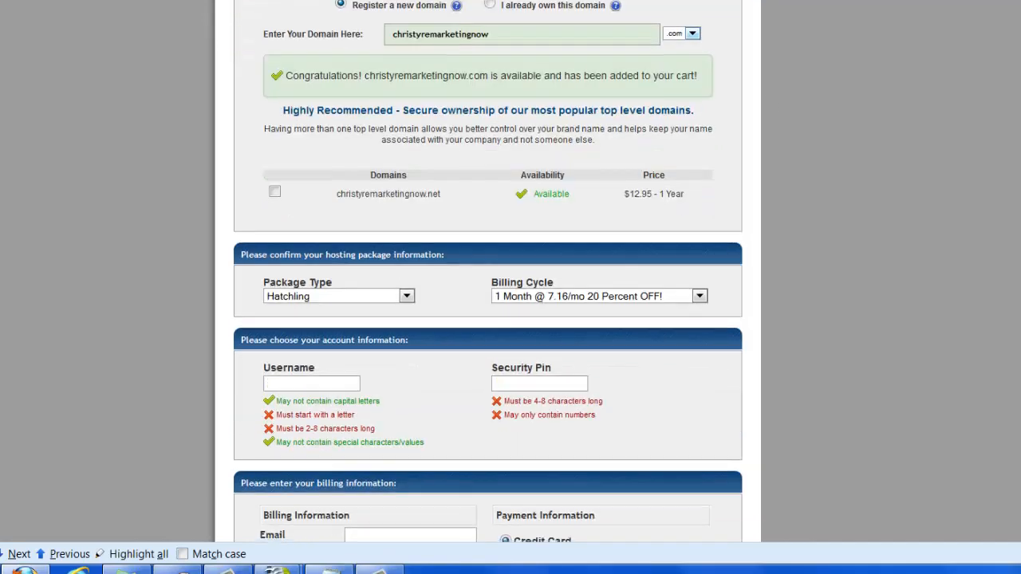
scroll(489, 271, "down", 8)
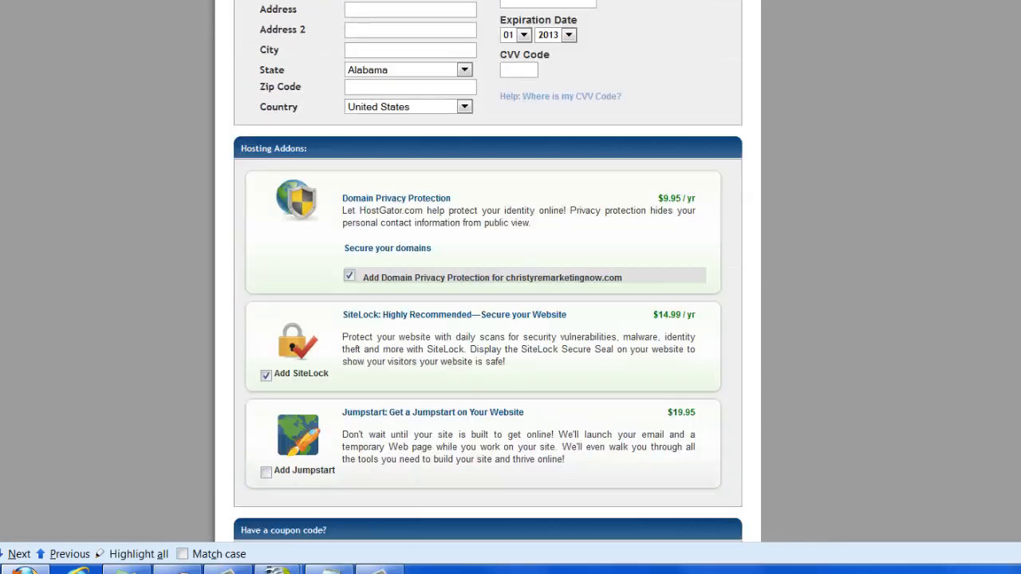
scroll(488, 271, "down", 1)
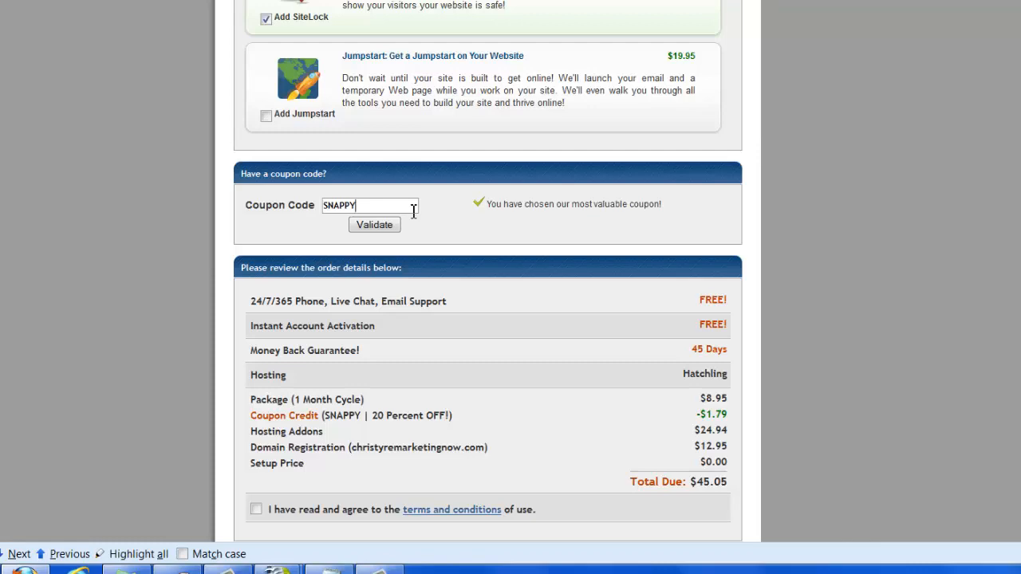
key("BackSpace")
key("BackSpace")
key("BackSpace")
key("BackSpace")
type("PENNYRIGHTNOW")
left_click(398, 227)
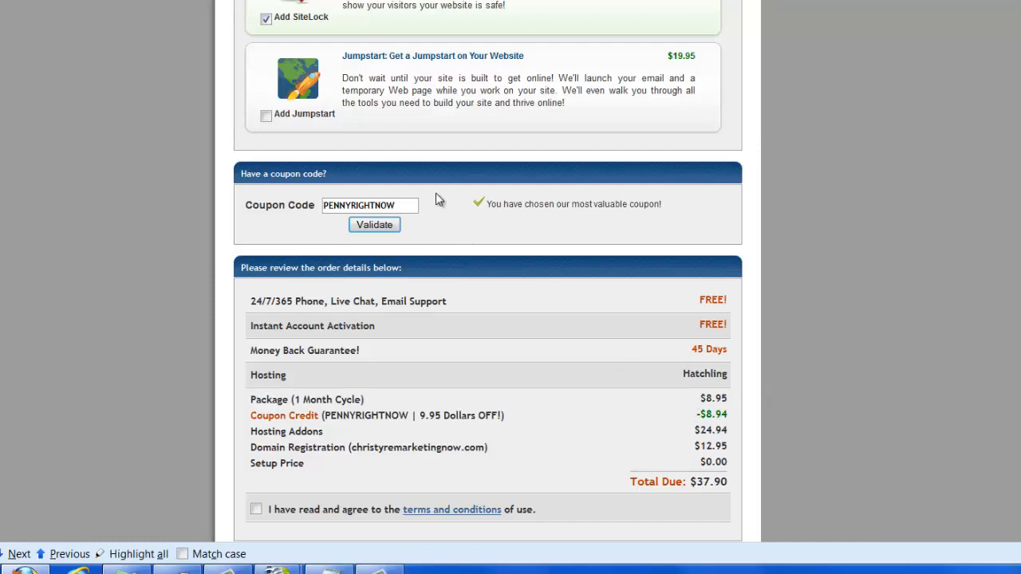
double_click(368, 200)
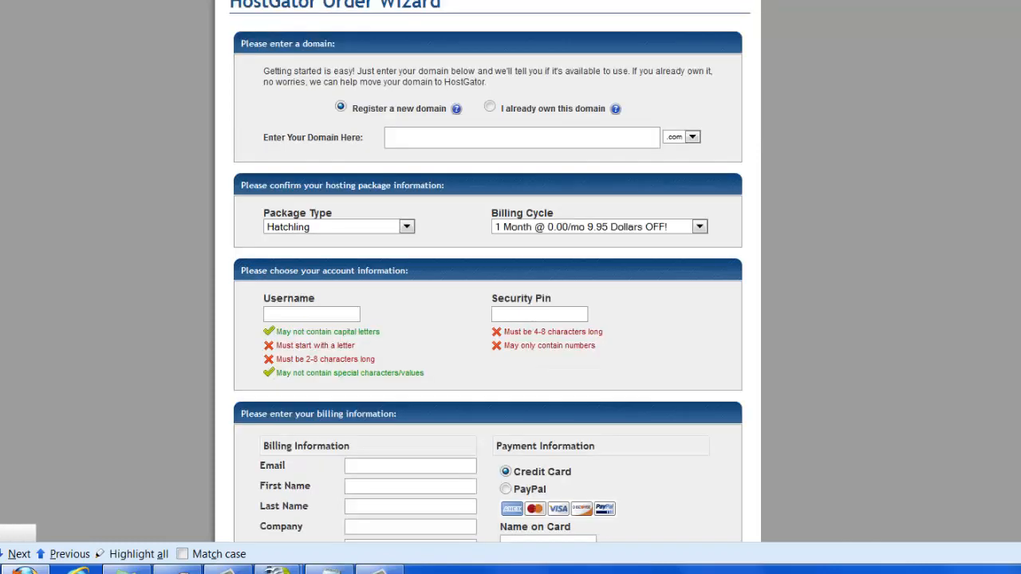
left_click(533, 139)
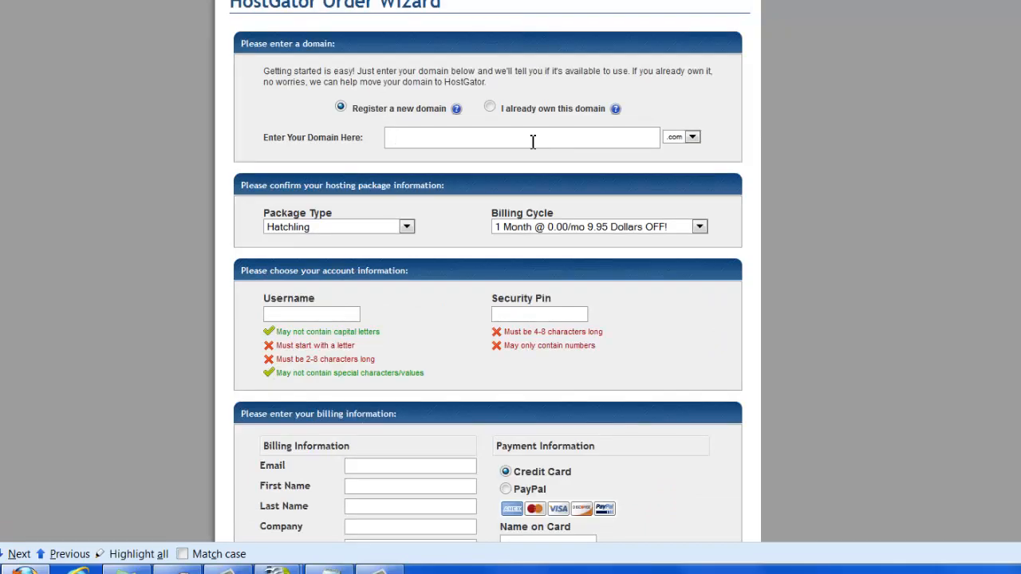
type("christyremarketing")
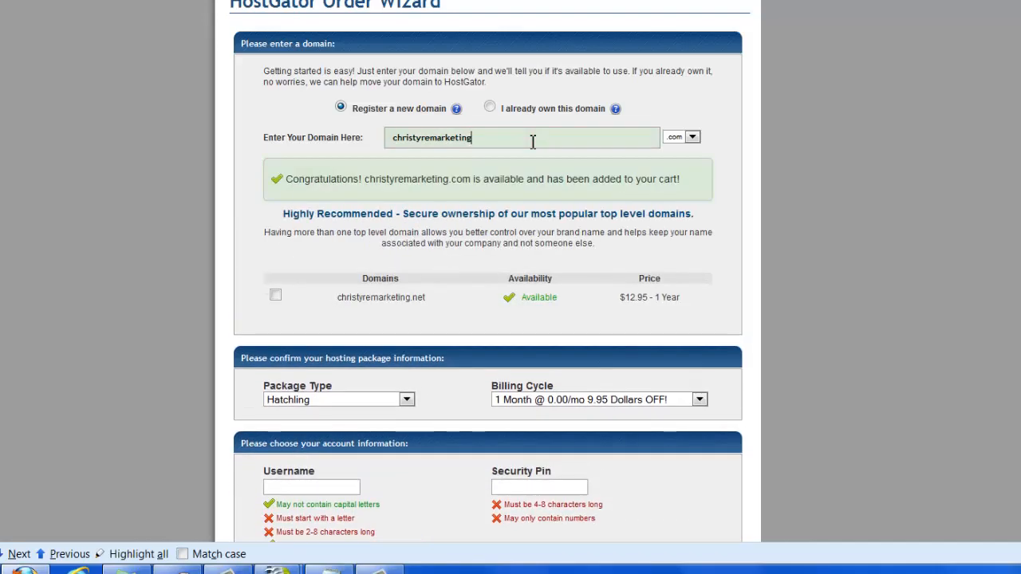
scroll(488, 271, "down", 5)
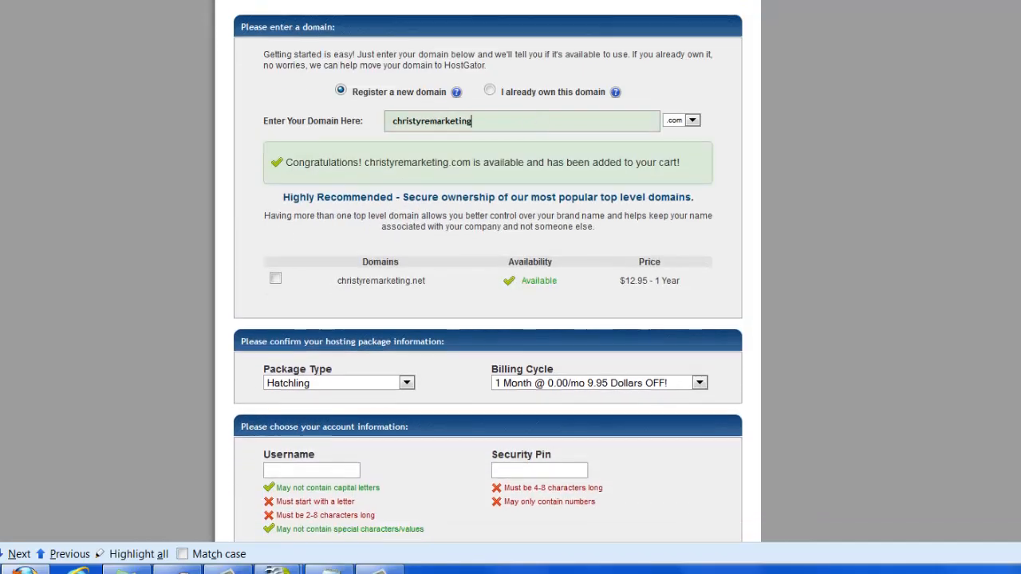
scroll(224, 29, "down", 5)
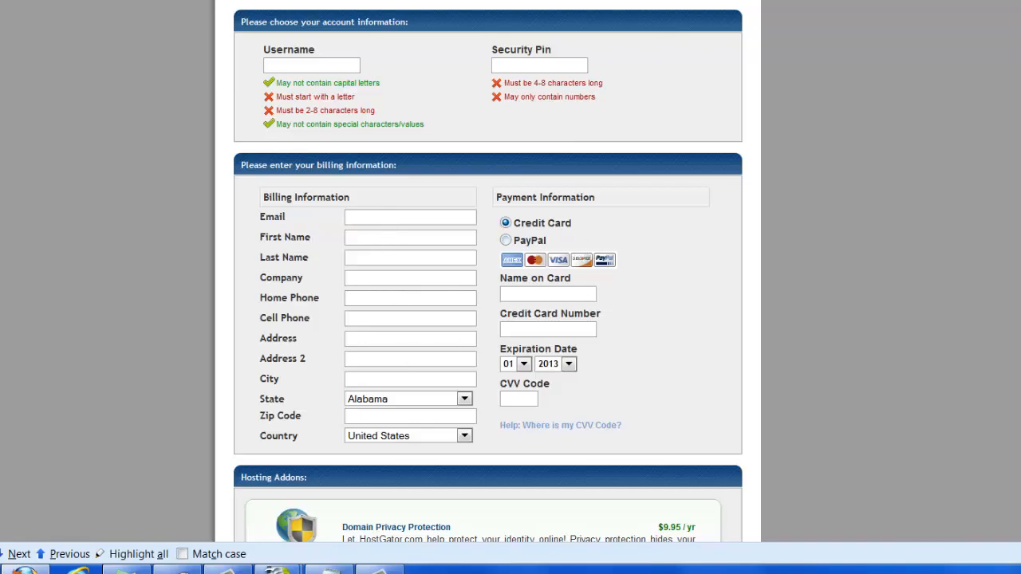
scroll(488, 272, "down", 5)
scroll(363, 92, "down", 2)
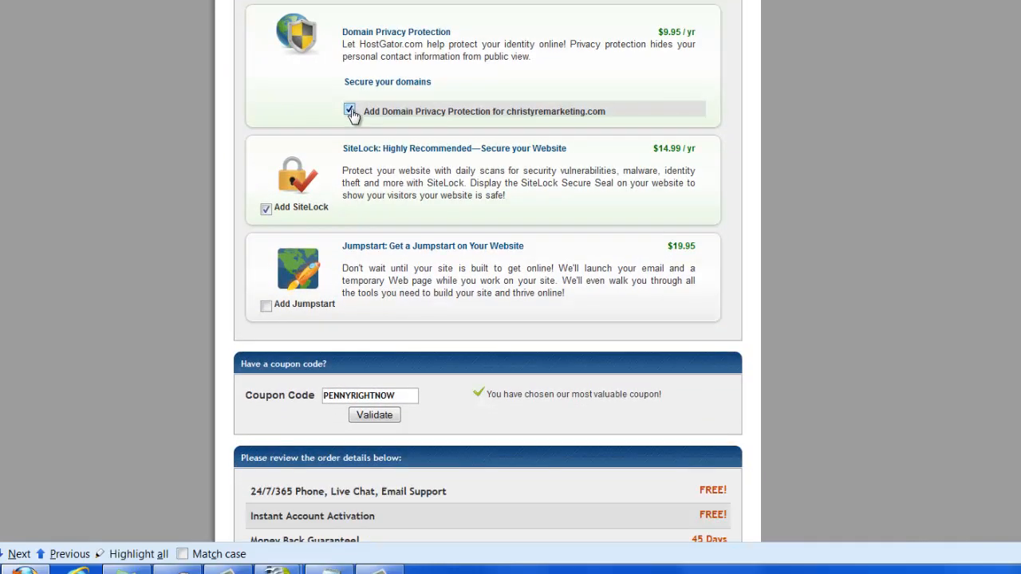
- Untick Domain Privacy Protection and SiteLock so the total due becomes $12.96
left_click(350, 111)
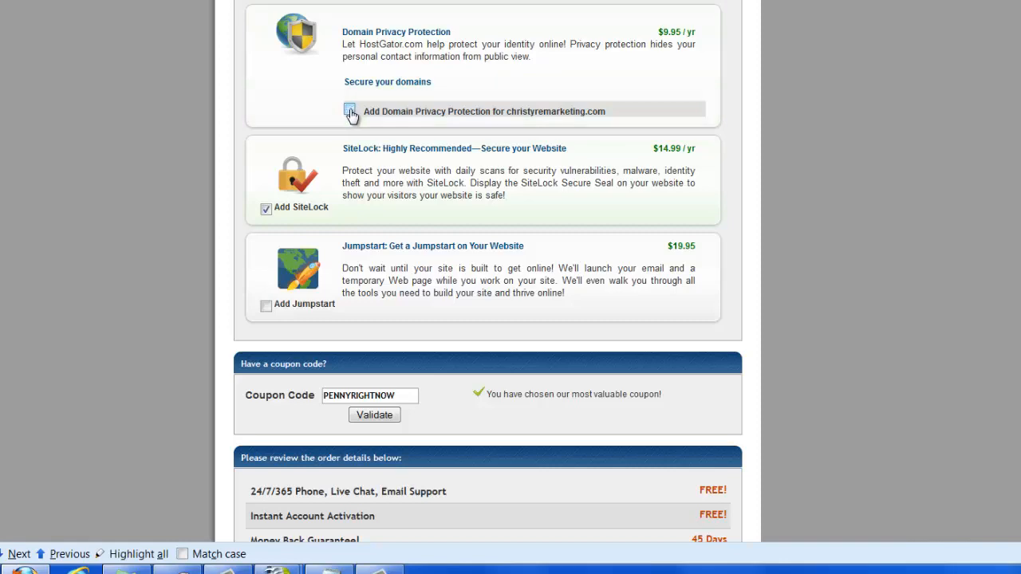
left_click(267, 211)
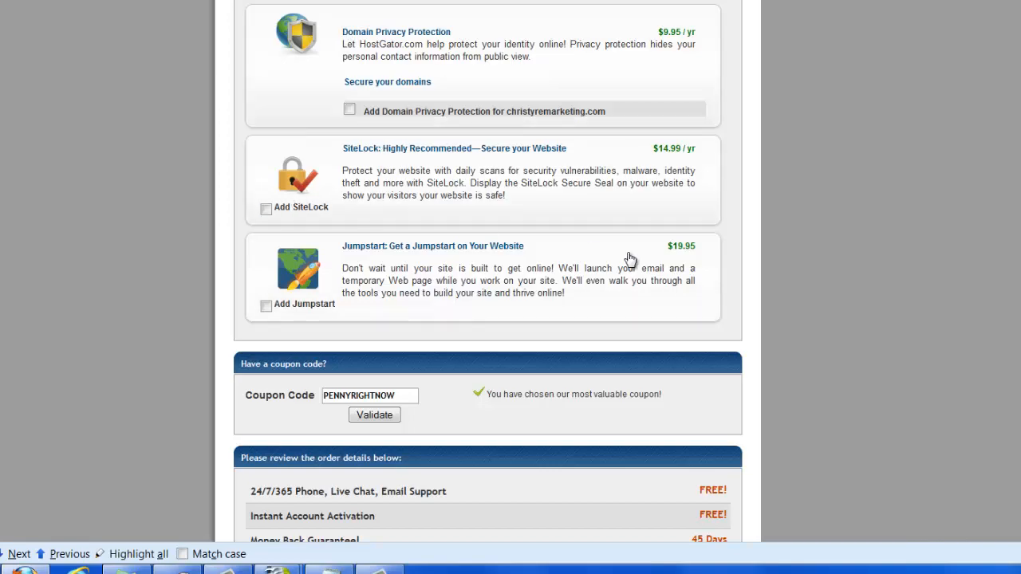
scroll(631, 264, "down", 3)
scroll(547, 387, "down", 3)
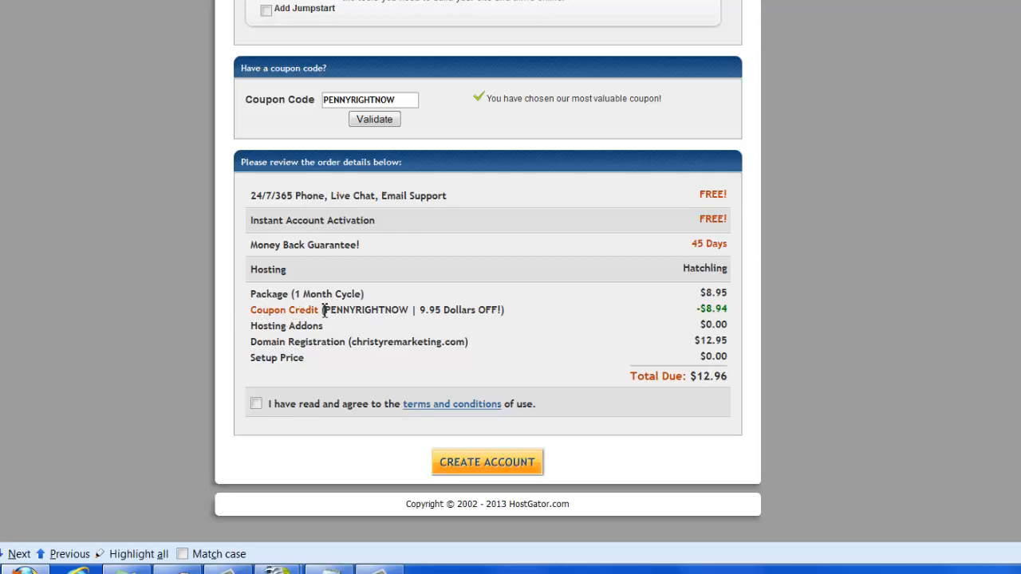
- Accept the terms and submit the $12.96 Hatchling order to create the account
left_click_drag(324, 310, 410, 310)
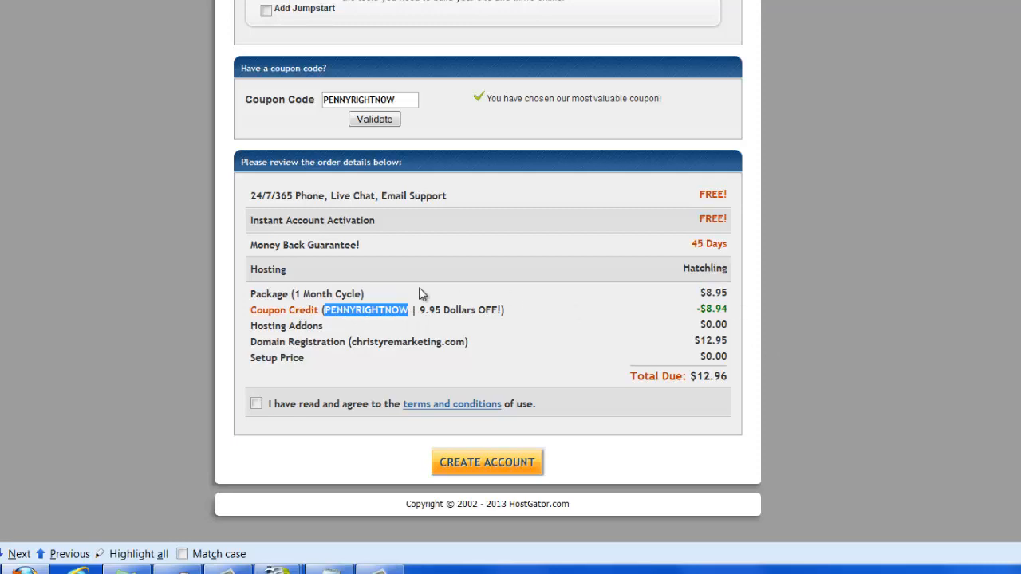
left_click(414, 311)
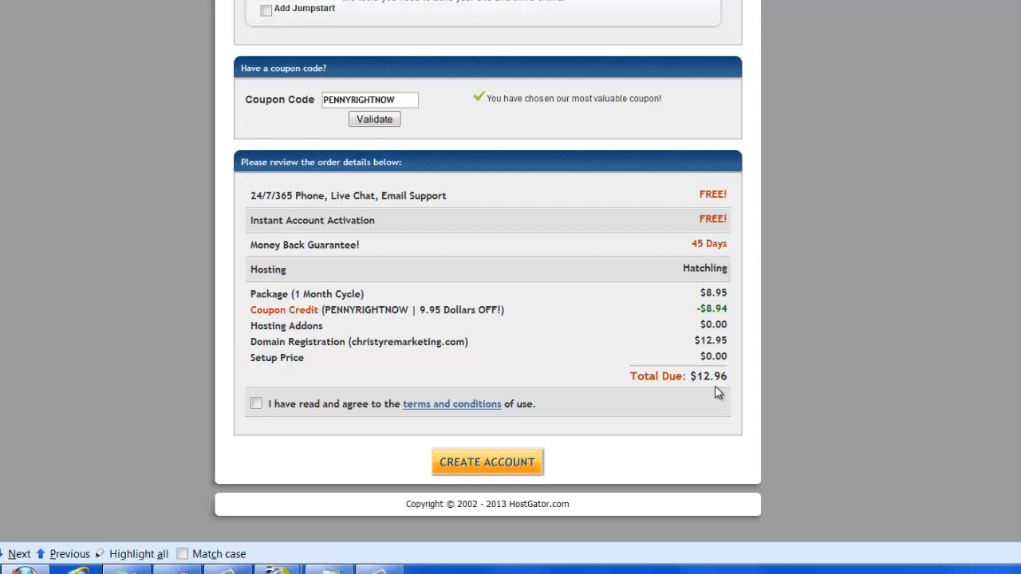
left_click(256, 405)
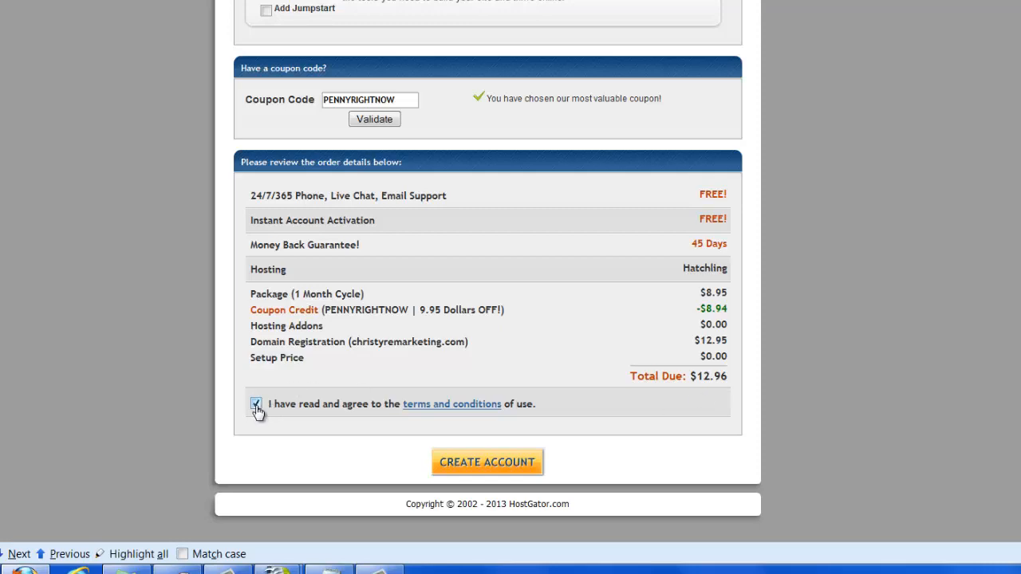
left_click(524, 465)
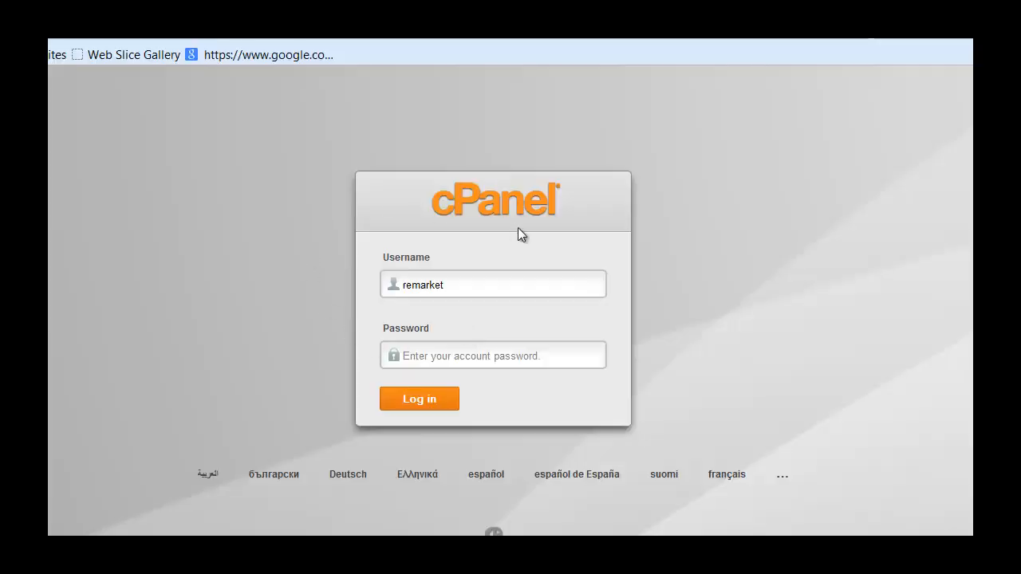
- Log in to cPanel with the hosting account password
left_click(477, 364)
type("•••••••••••••")
key("Return")
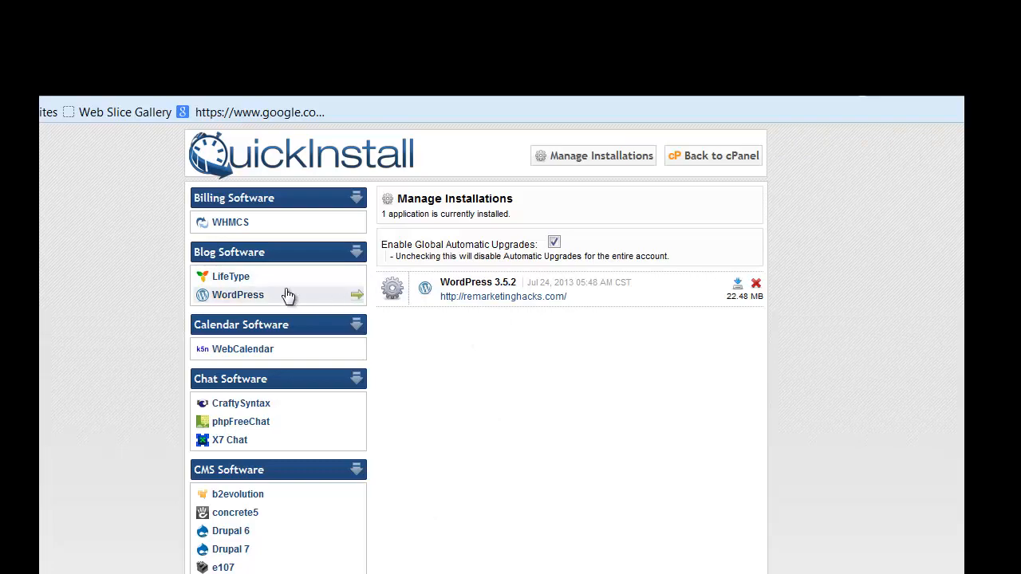
- Install WordPress at remarketinghacks.com/blog with the title New Blog
left_click(240, 297)
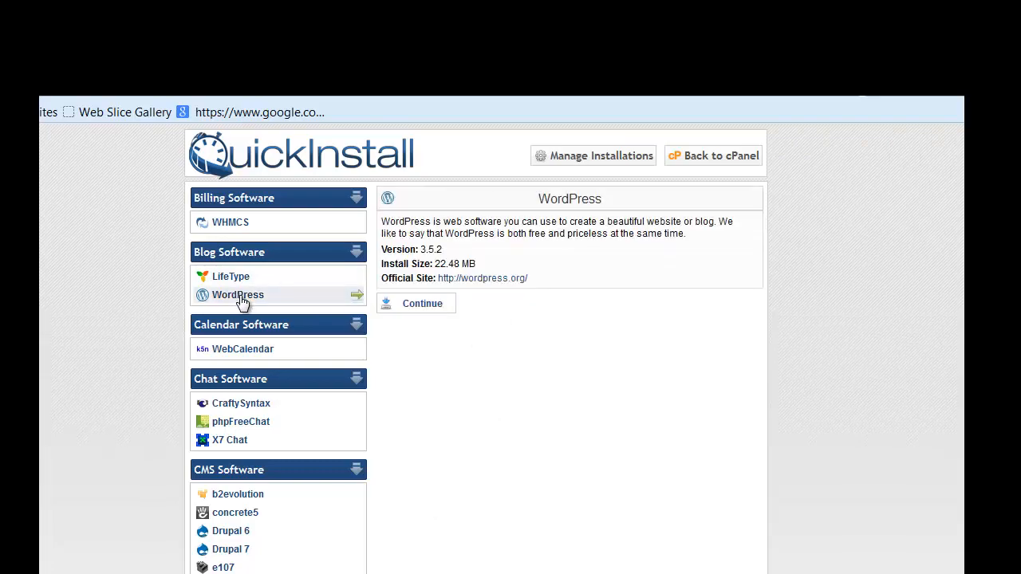
left_click(424, 303)
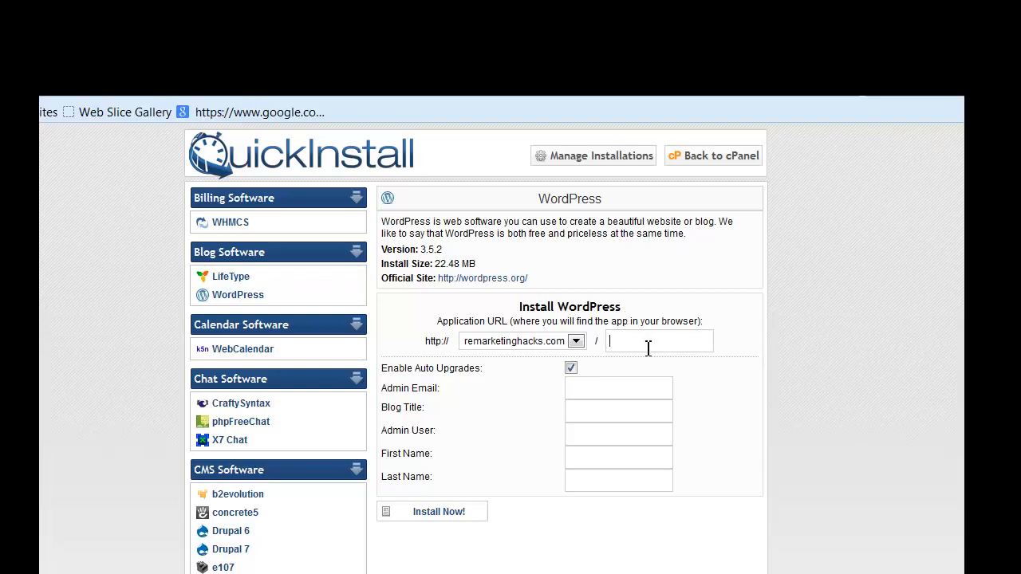
type("g")
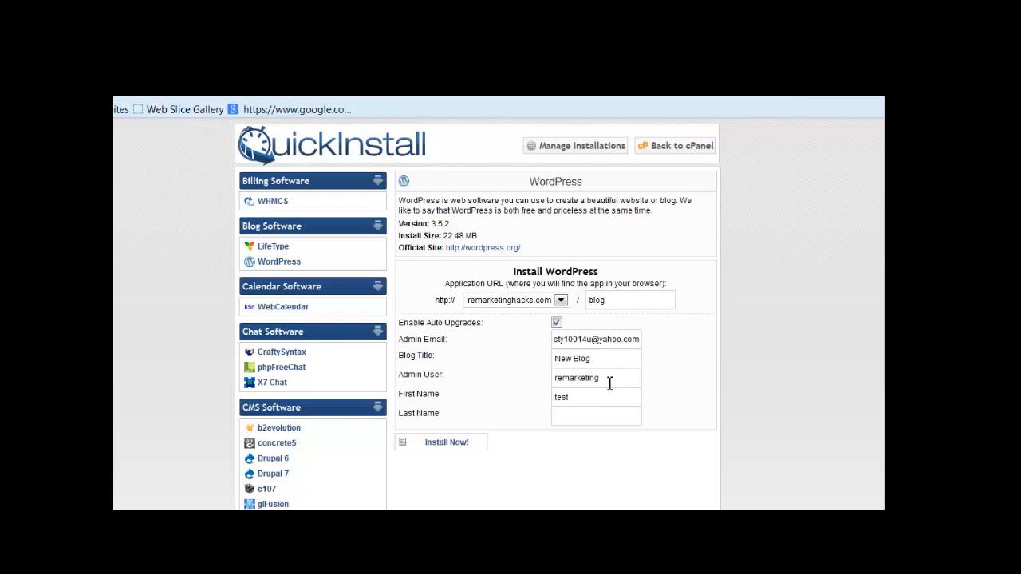
type("test2")
left_click(430, 449)
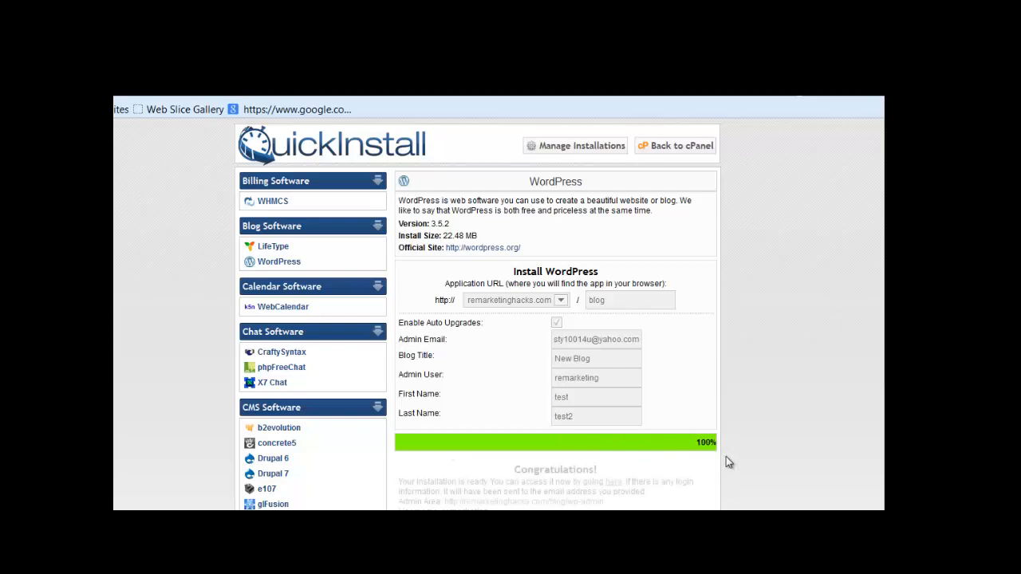
scroll(445, 431, "down", 3)
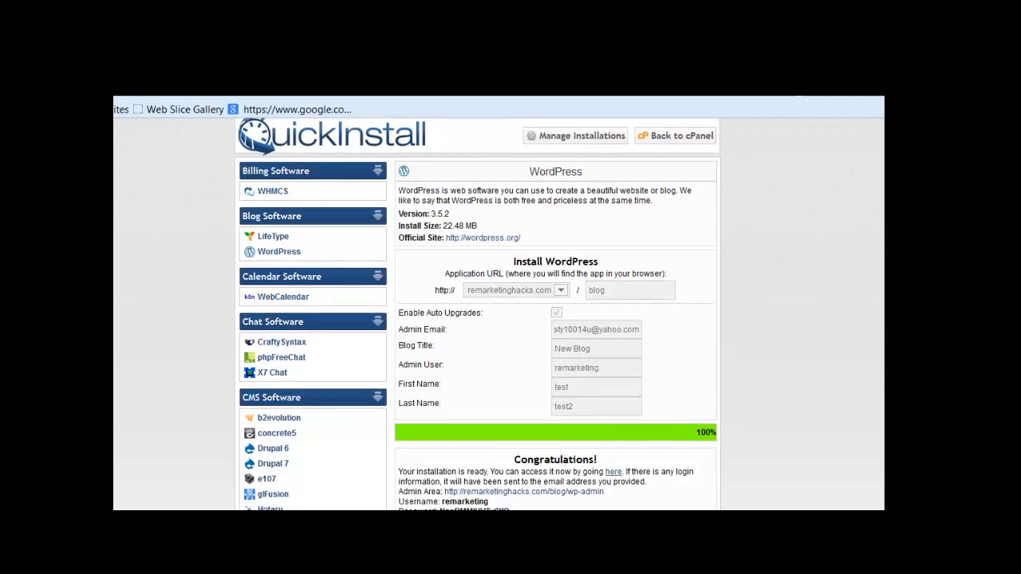
scroll(479, 319, "down", 3)
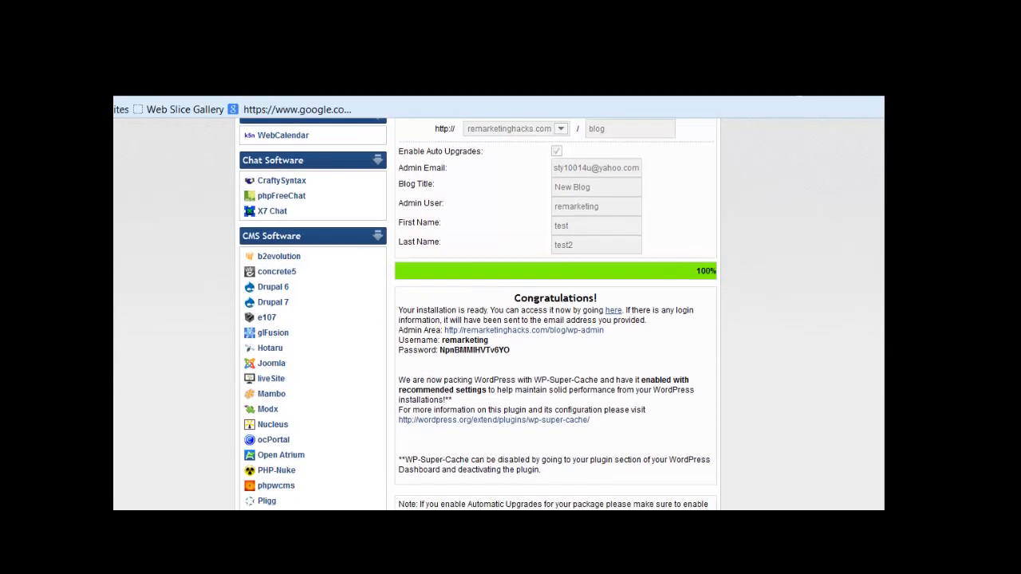
scroll(626, 308, "down", 1)
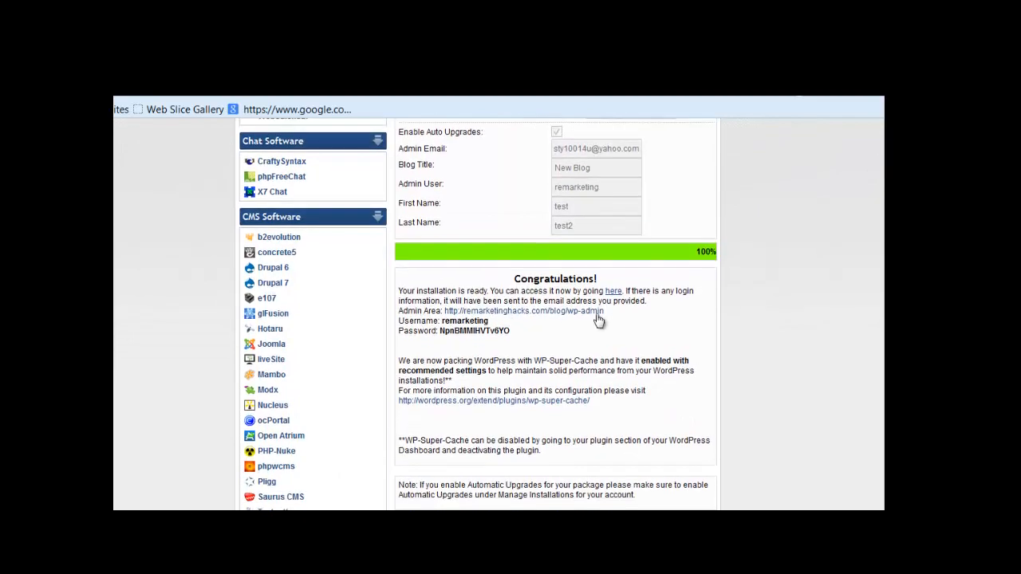
- Copy the generated admin password and go to the blog's Admin Area
double_click(513, 331)
right_click(465, 330)
left_click(479, 339)
left_click(572, 315)
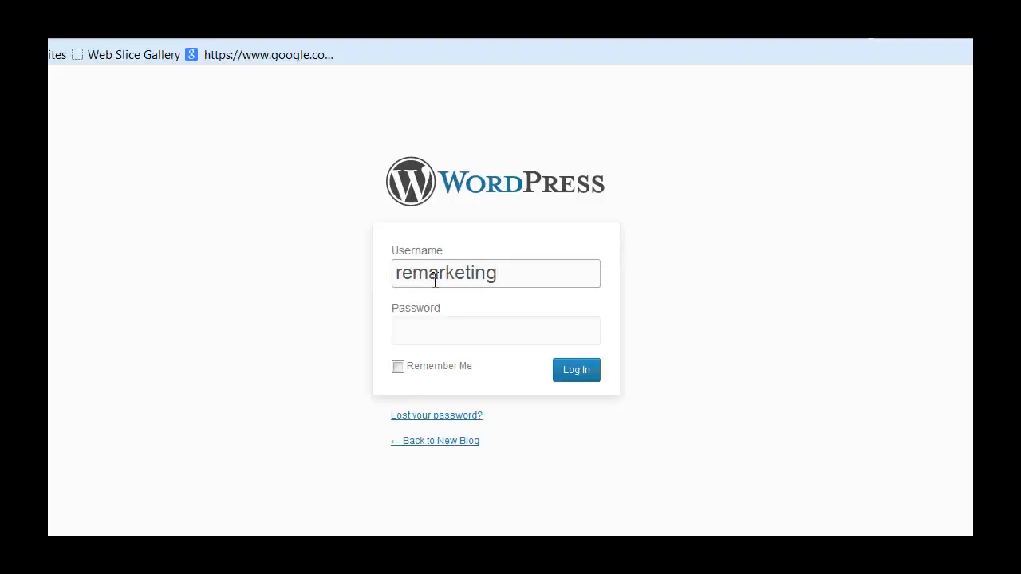
- Paste the copied admin password into the login form and log in
left_click(427, 332)
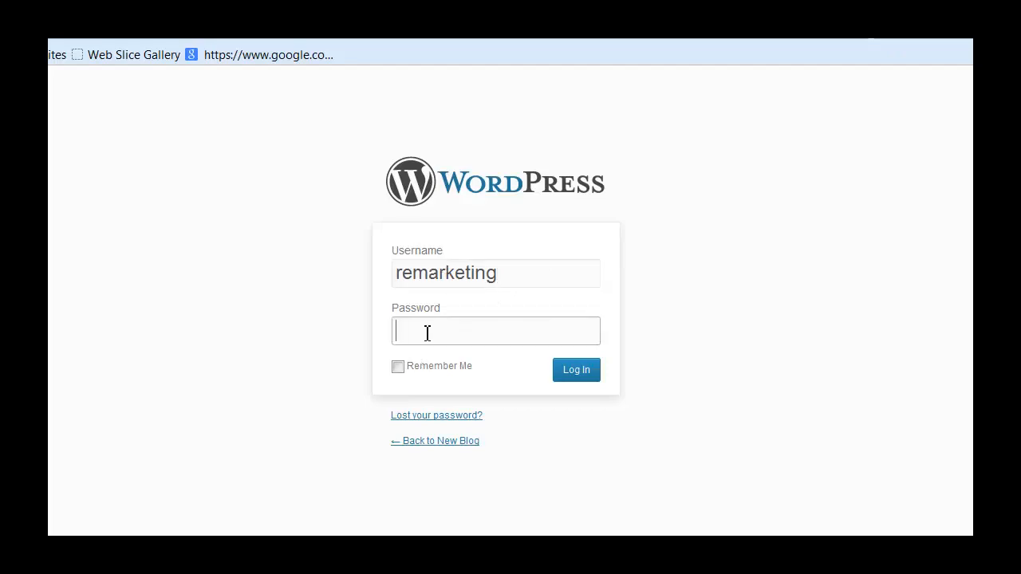
key("ctrl+v")
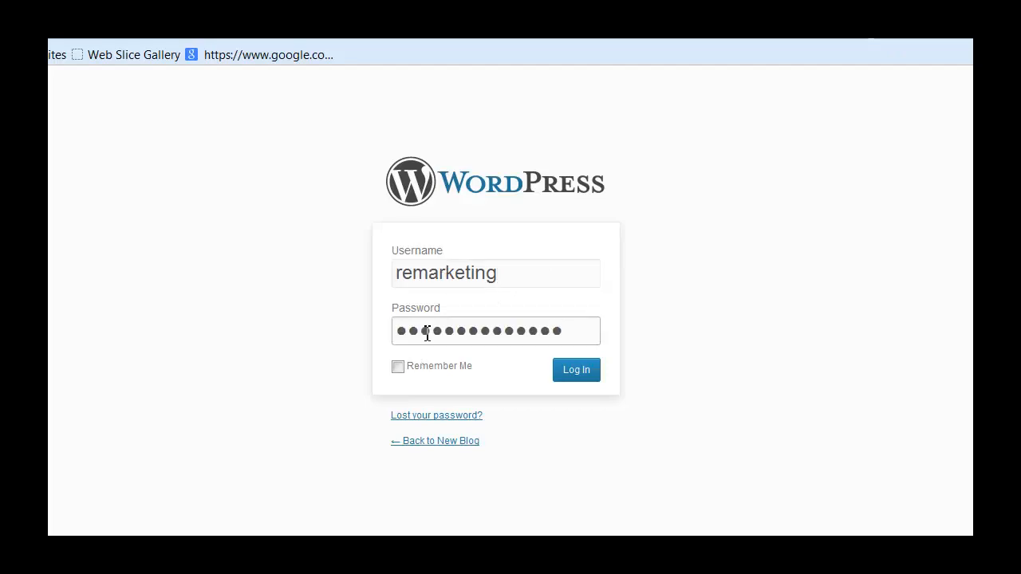
left_click(583, 375)
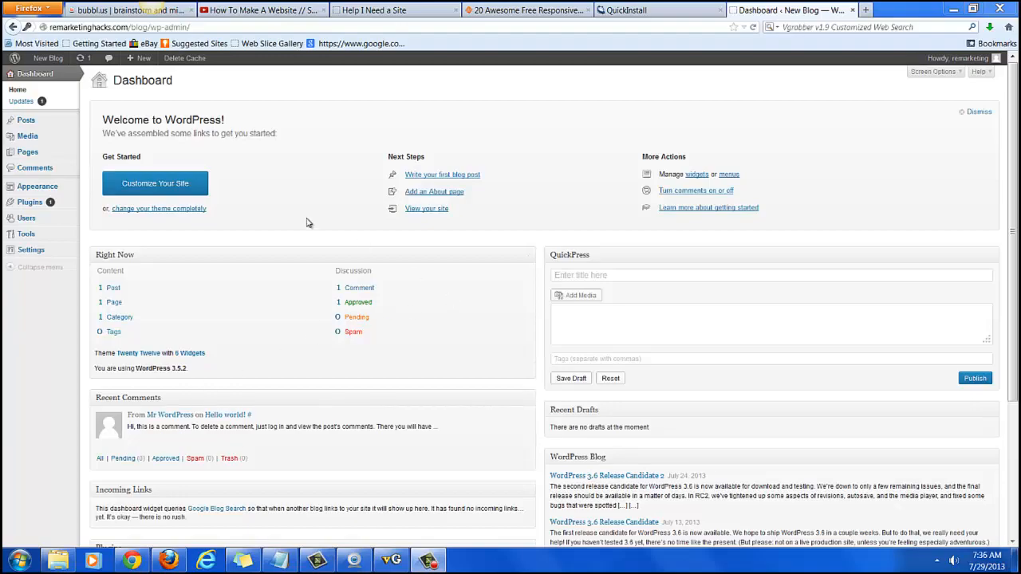
- Show the Featured themes under Appearance > Themes > Install Themes
mouse_move(27, 191)
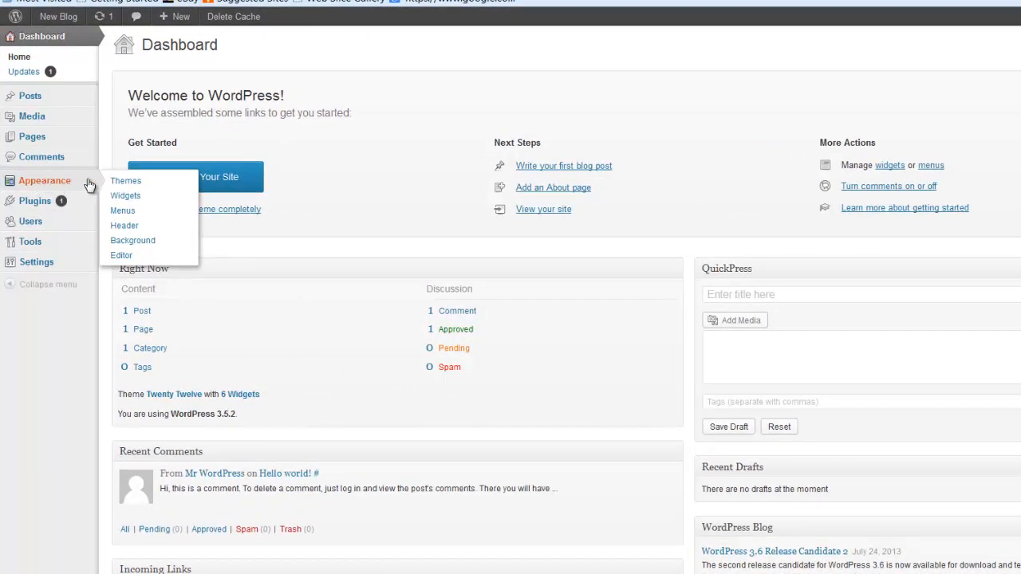
left_click(134, 187)
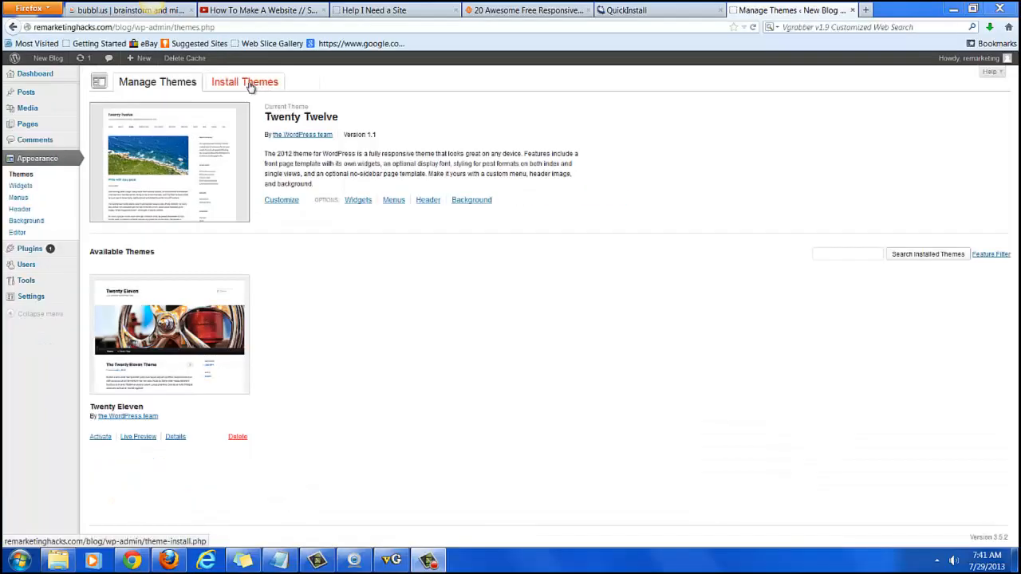
left_click(250, 84)
left_click(162, 104)
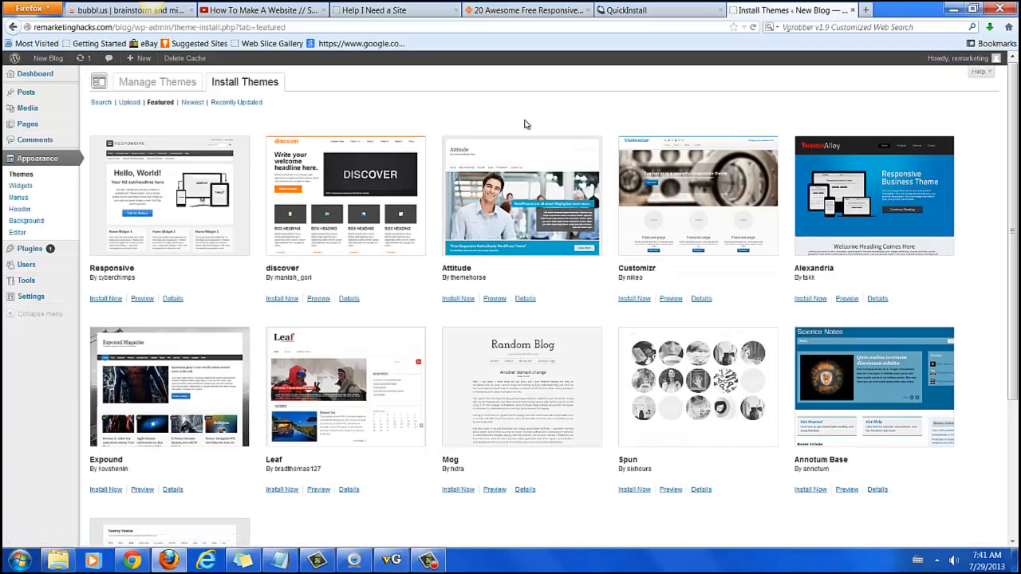
- Follow the '20 Awesome Free Responsive WordPress Themes' article's link to the Responsive theme on WordPress.org
left_click(563, 10)
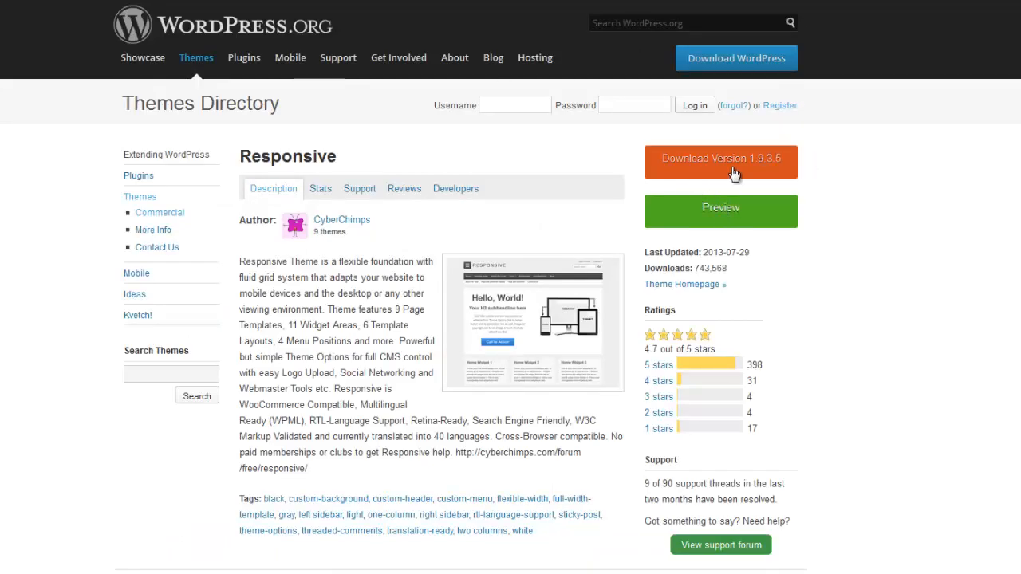
- Download and save the Responsive theme as responsive.1.9.3.5.zip
left_click(734, 173)
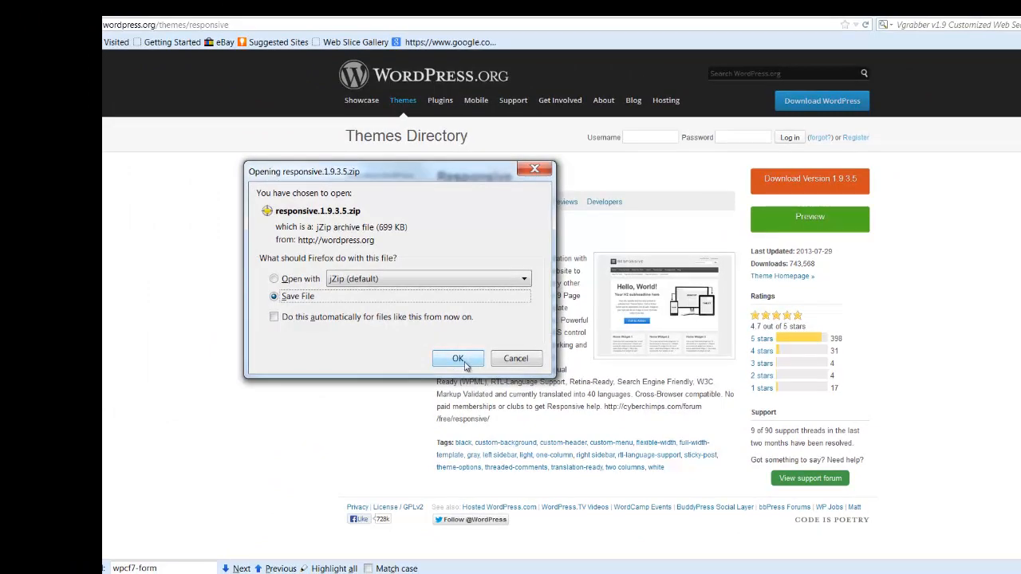
left_click(466, 364)
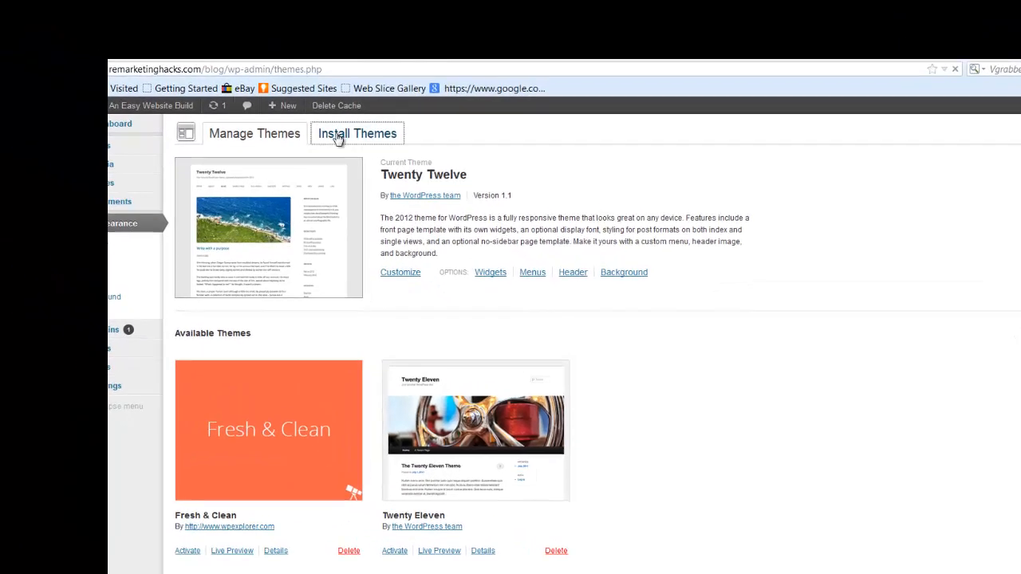
- Upload the responsive.1.9.3.5 zip as a new theme, install it and activate it
left_click(219, 72)
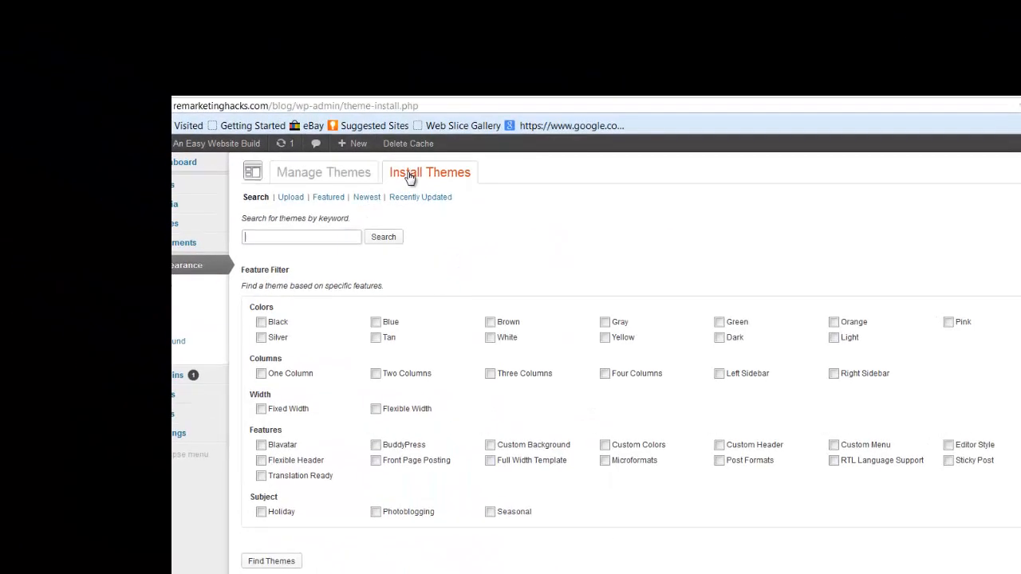
left_click(291, 197)
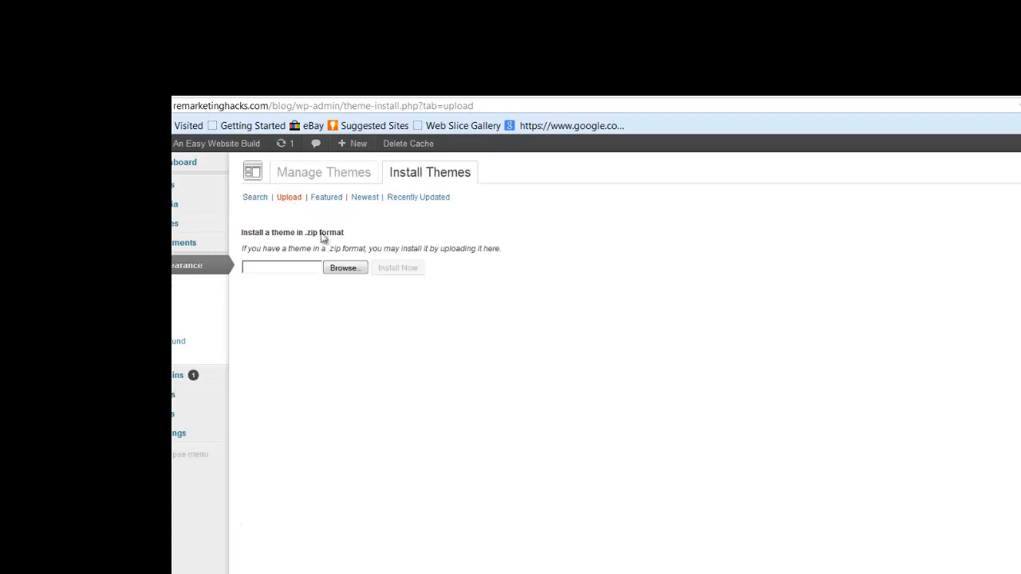
left_click(343, 269)
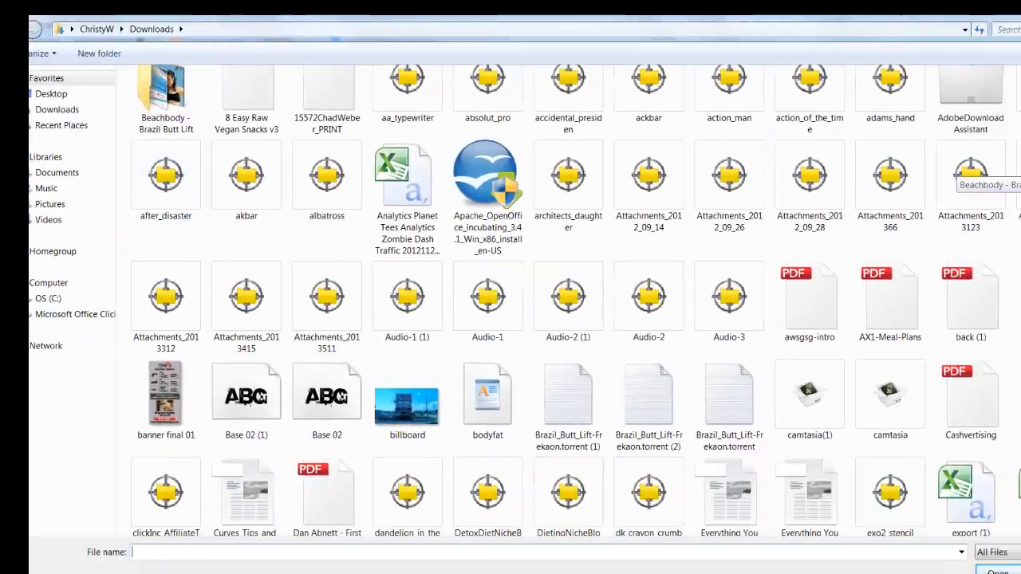
scroll(798, 94, "down", 5)
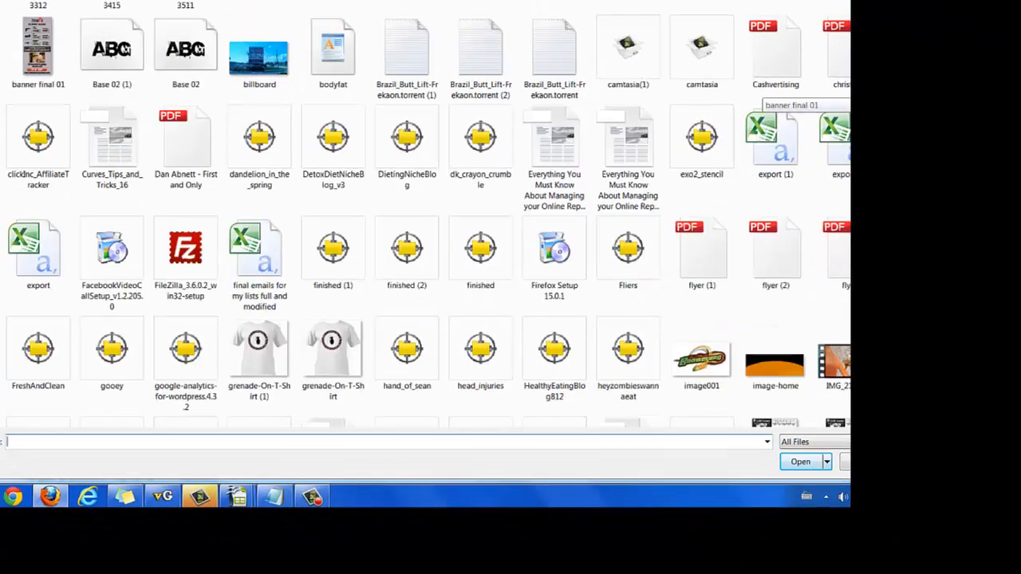
scroll(797, 96, "down", 5)
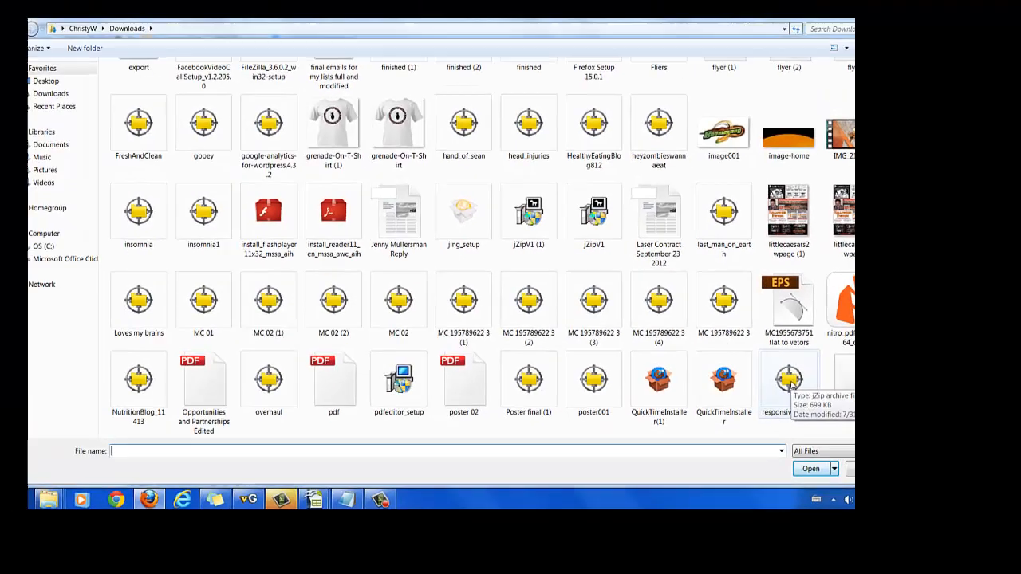
double_click(776, 363)
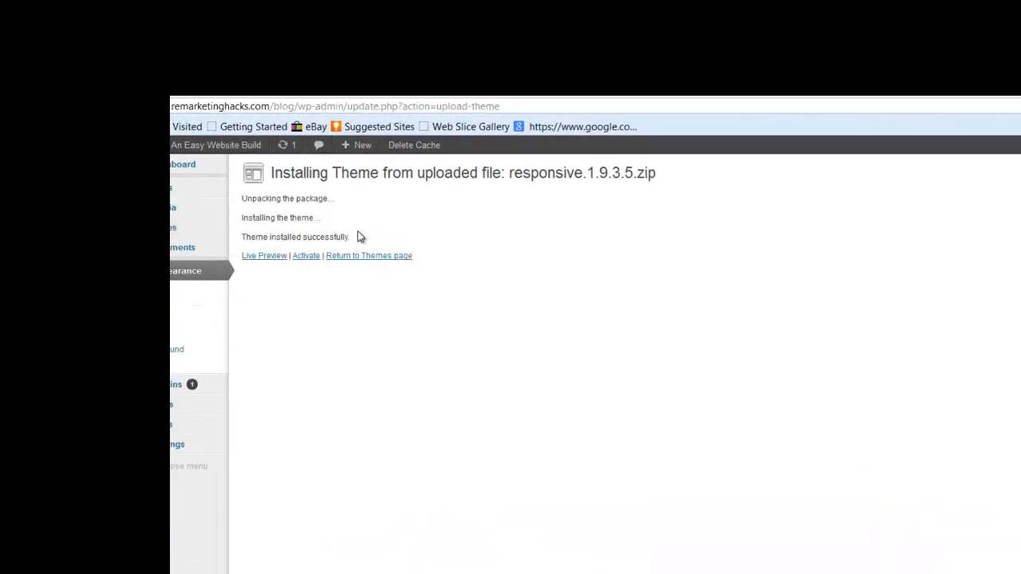
left_click(305, 257)
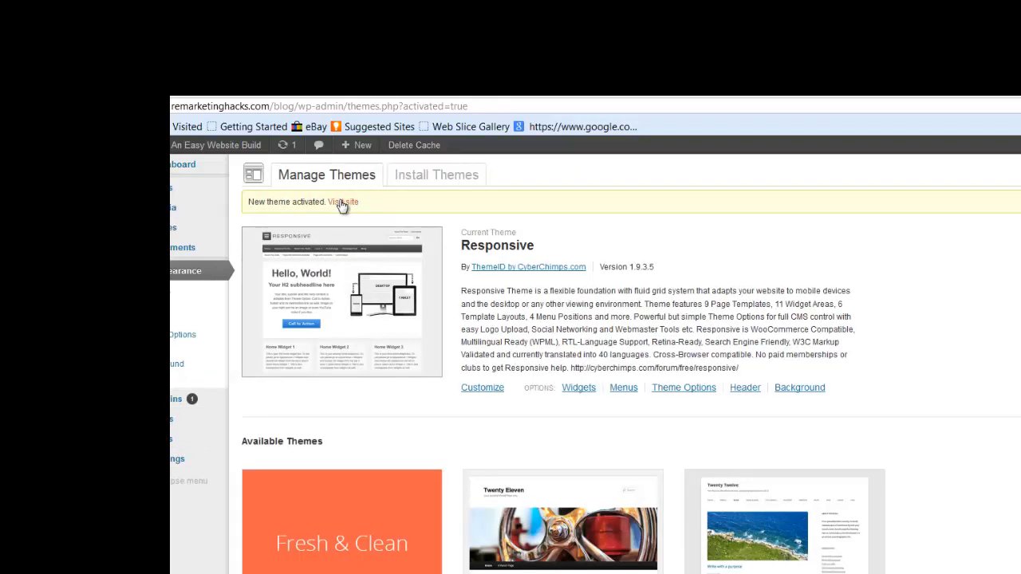
- Preview the live site with the Responsive theme in a new tab, then close it
right_click(342, 202)
left_click(354, 212)
key("ctrl+Tab")
scroll(654, 359, "down", 2)
scroll(654, 359, "up", 2)
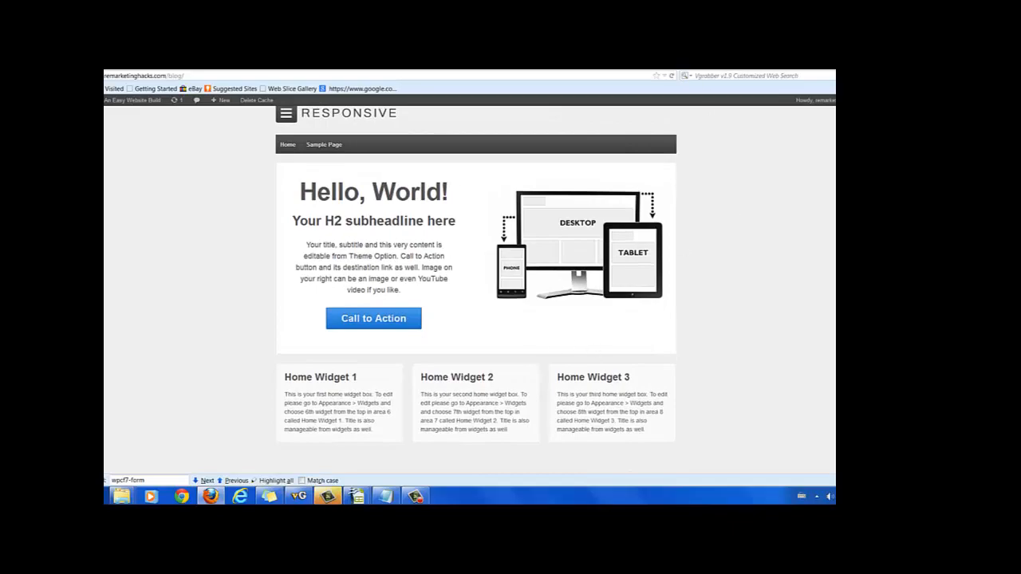
key("ctrl+w")
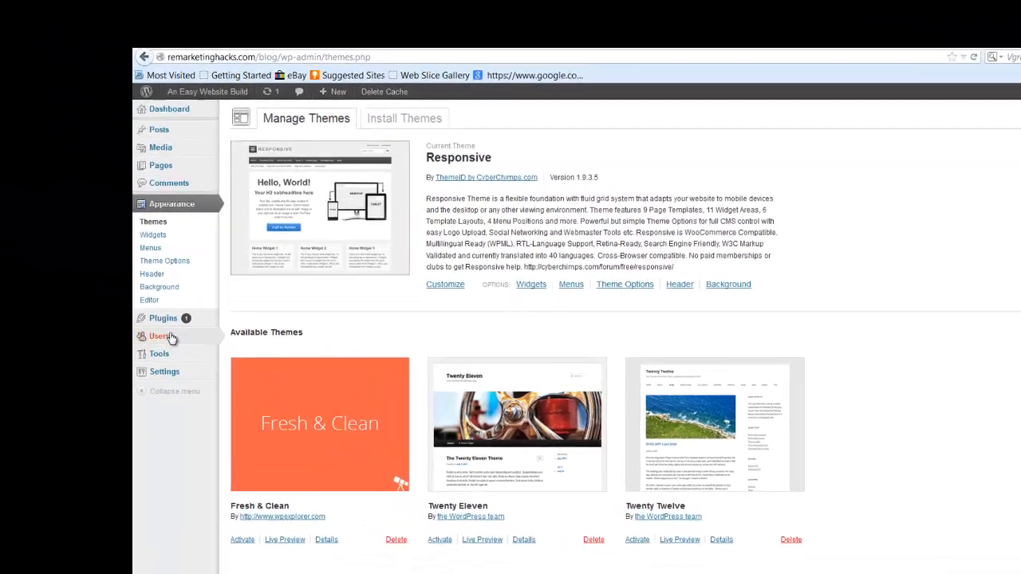
- Review the Your Profile page's personal options, name and contact details
mouse_move(24, 271)
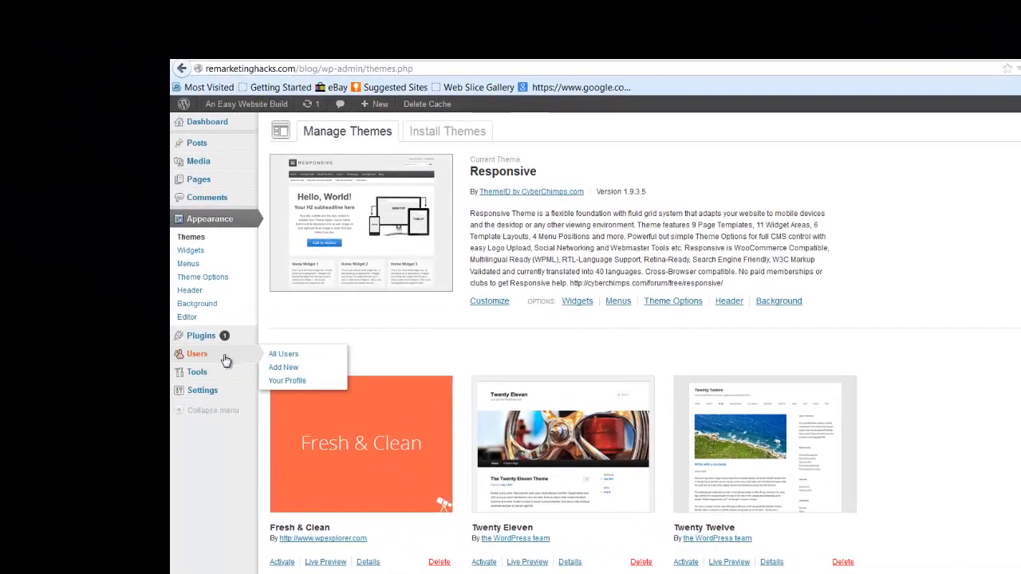
left_click(294, 381)
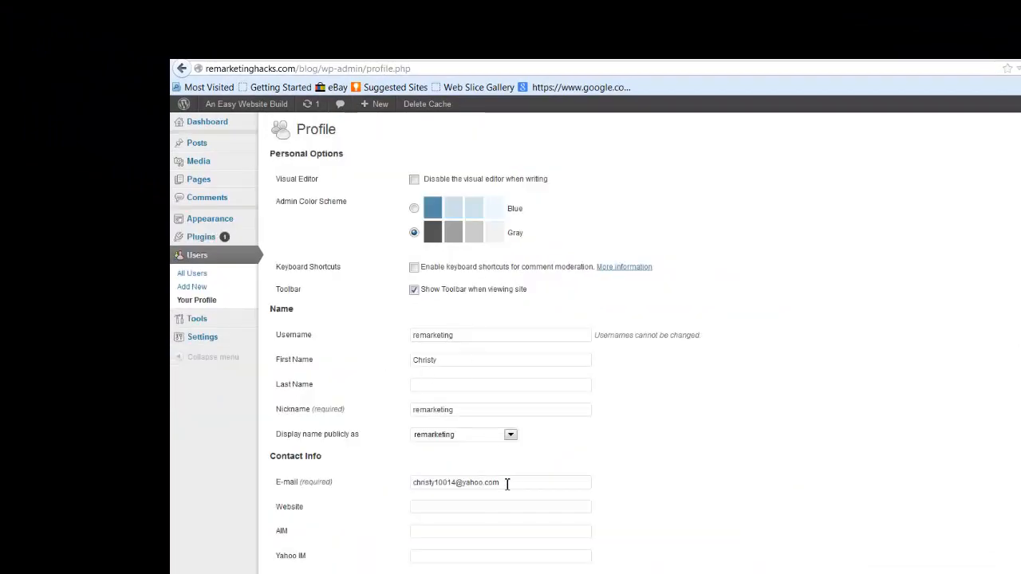
scroll(595, 343, "down", 5)
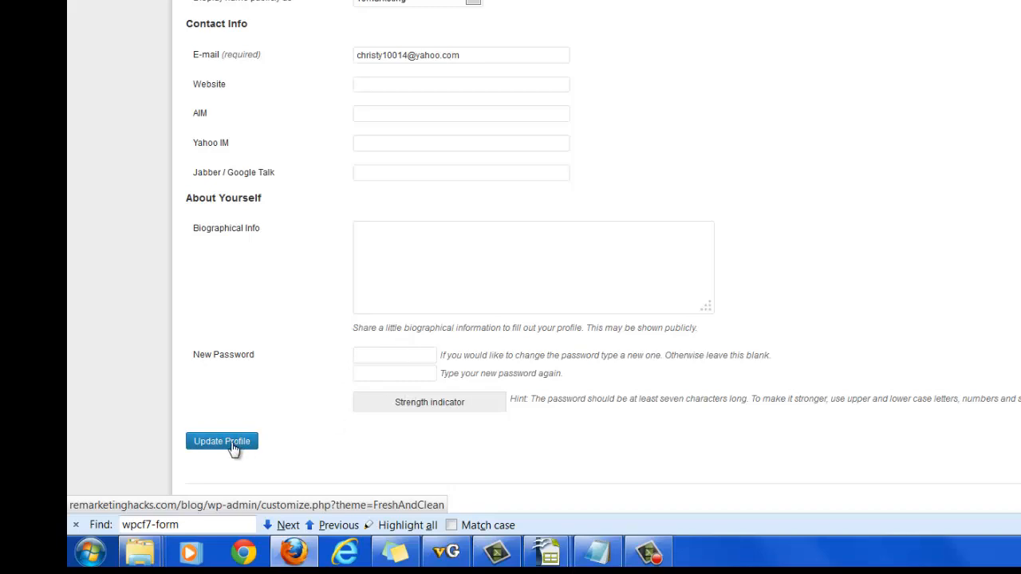
scroll(523, 247, "up", 5)
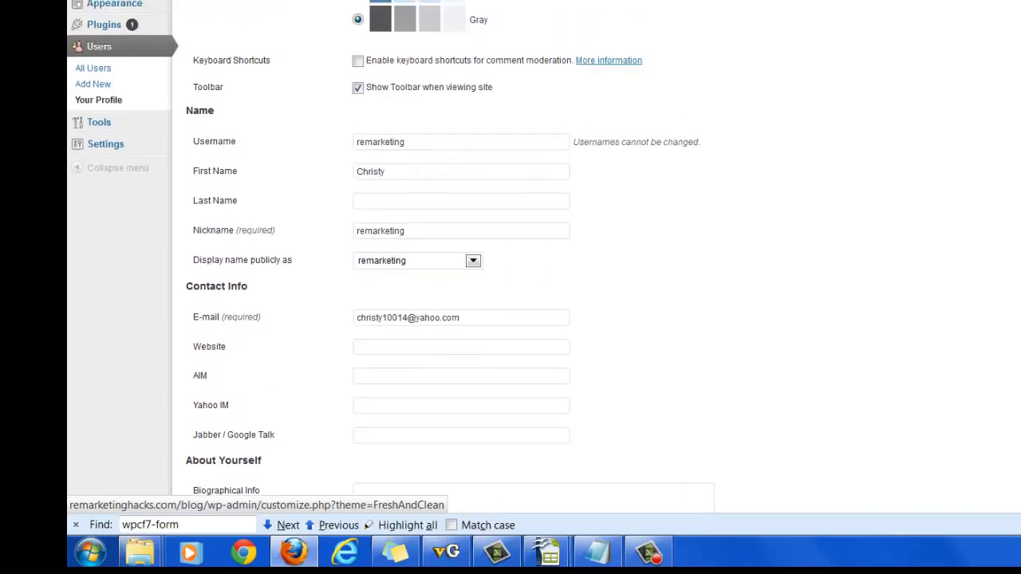
mouse_move(109, 149)
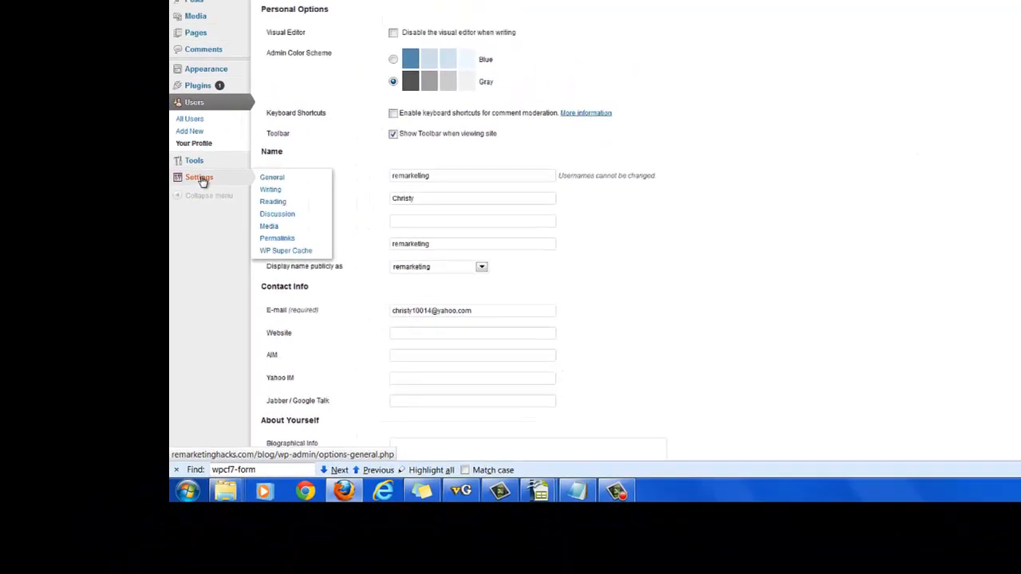
- Check the Permalink Settings page, which uses the Post name (/%postname%/) structure
left_click(274, 237)
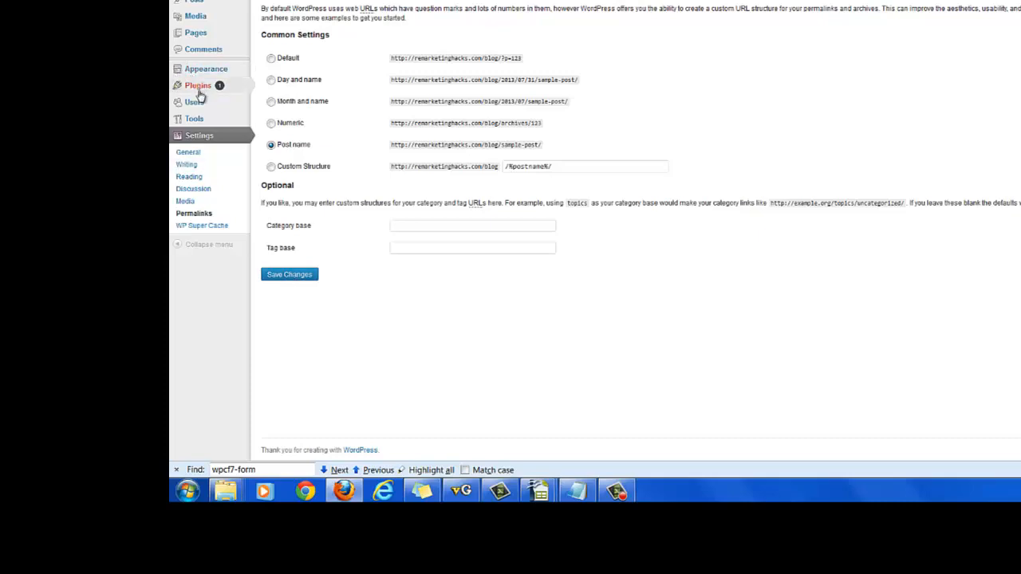
mouse_move(202, 113)
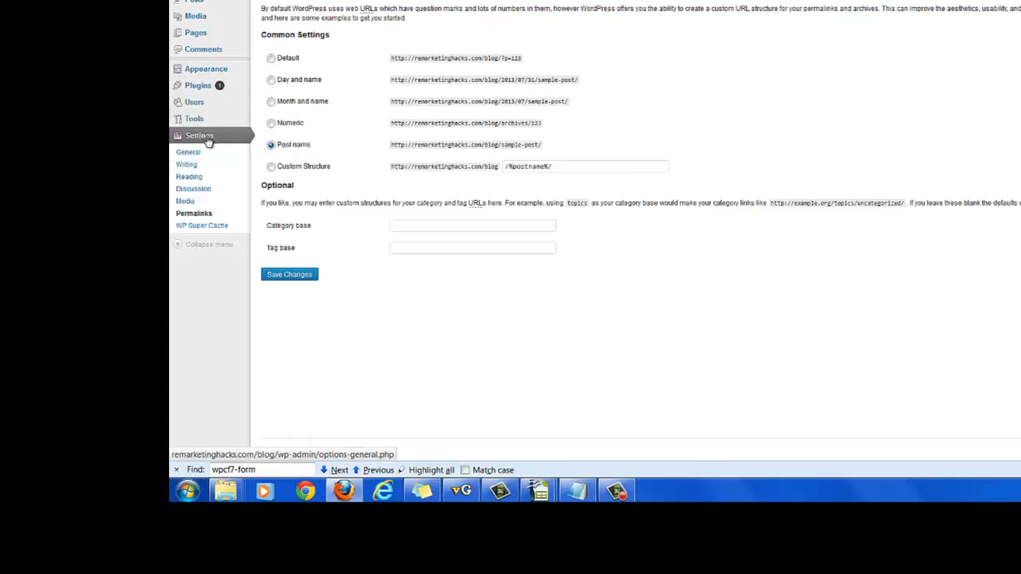
mouse_move(212, 70)
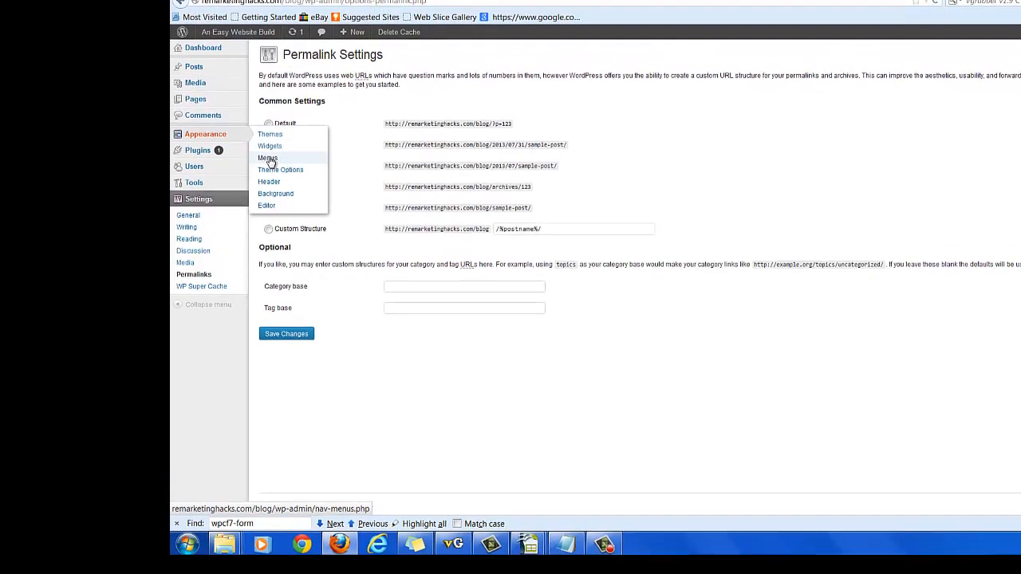
- Create a navigation menu named 'Main' under Appearance > Menus
left_click(268, 159)
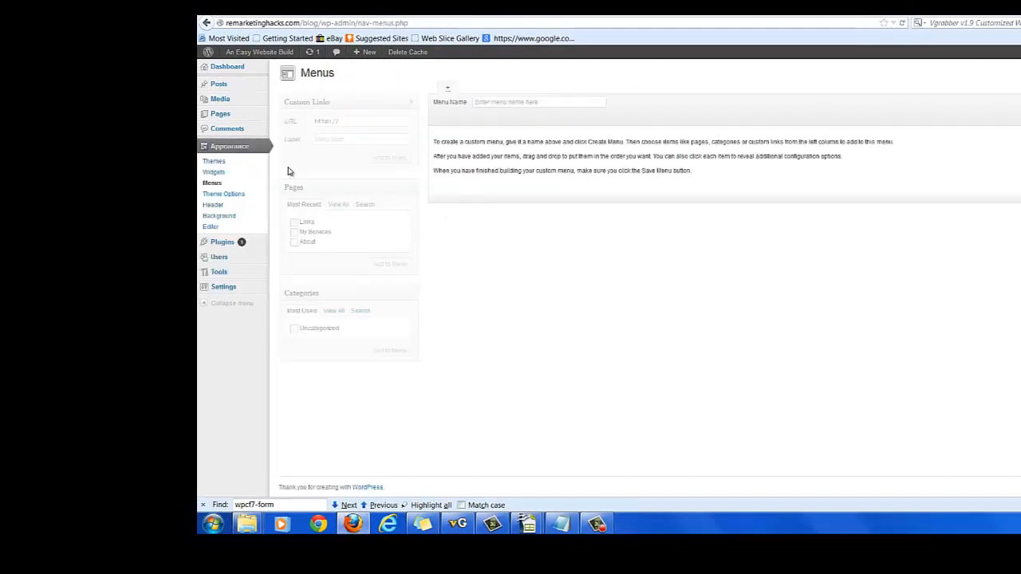
left_click(520, 101)
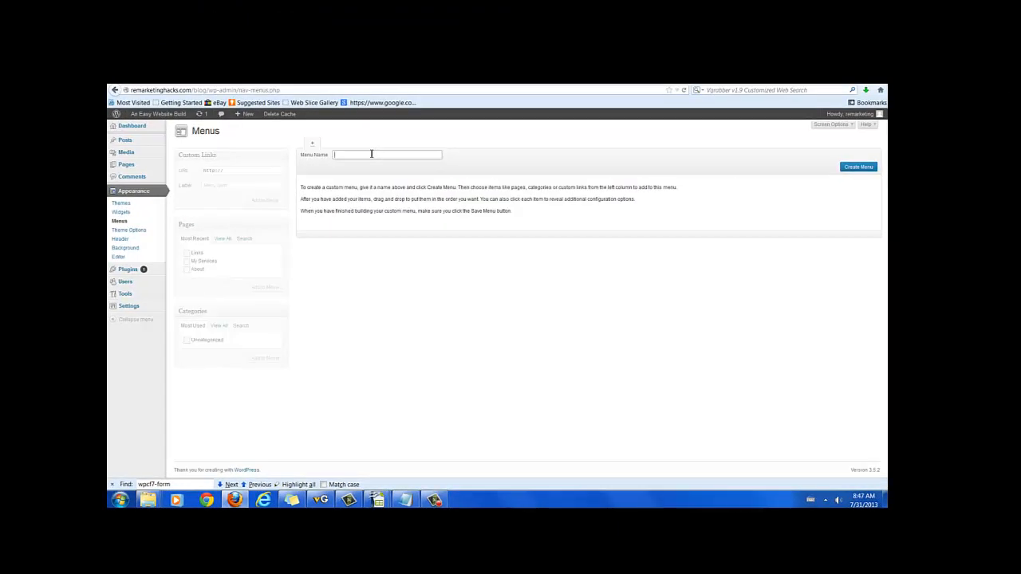
type("M")
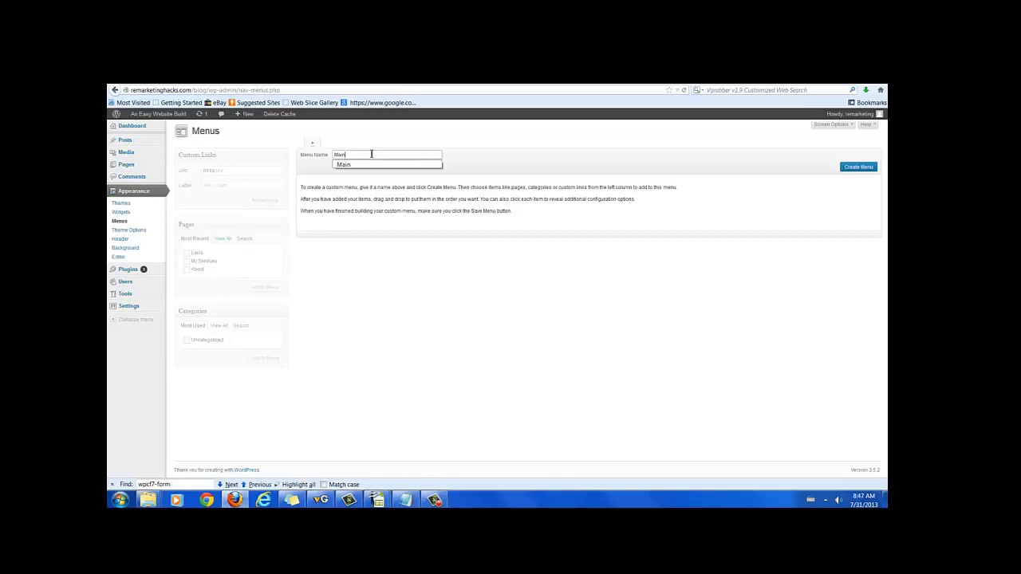
type("ain")
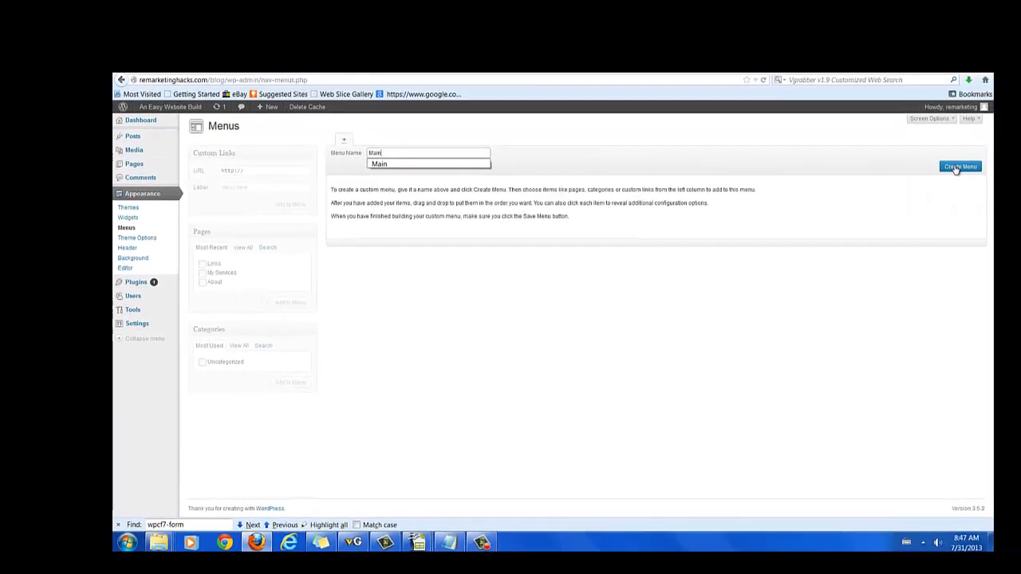
left_click(956, 168)
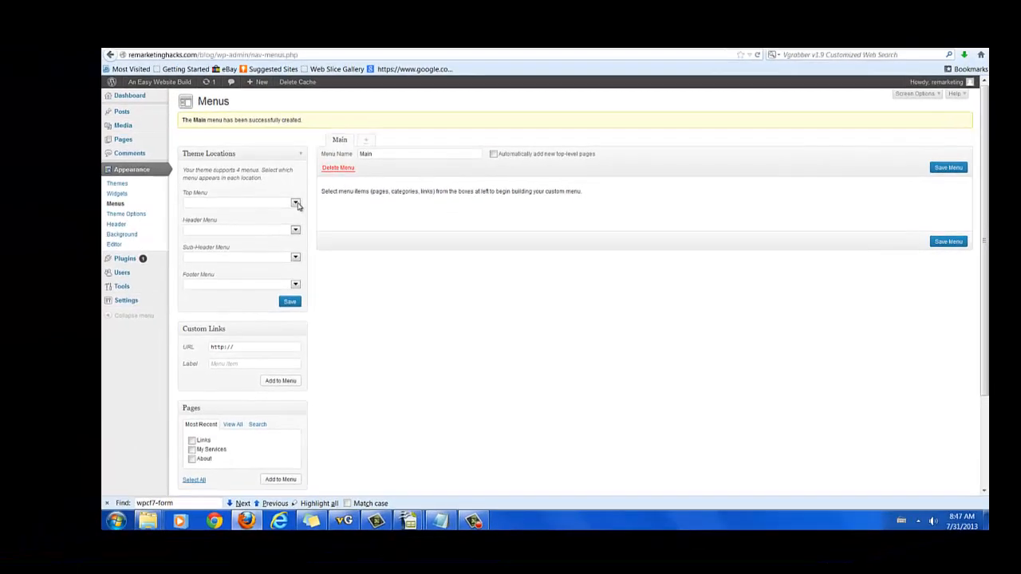
- Assign Main to both the Top Menu and Header Menu locations and save
left_click(295, 204)
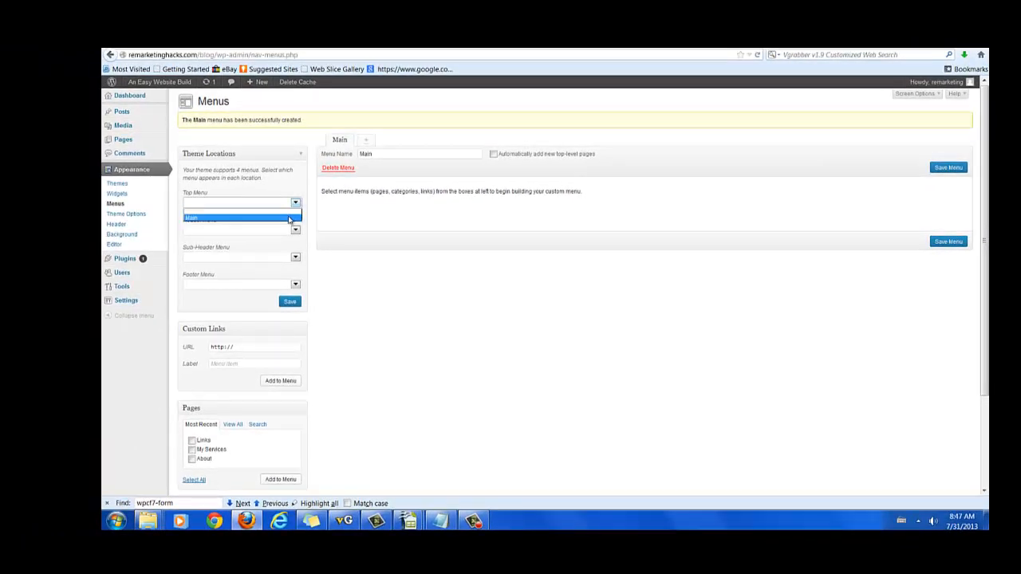
left_click(289, 218)
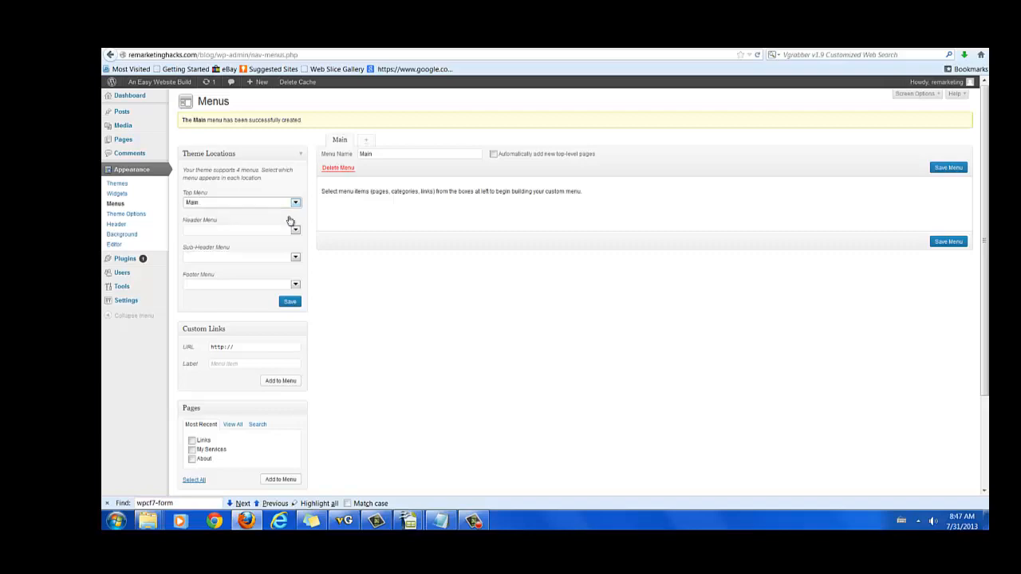
left_click(298, 232)
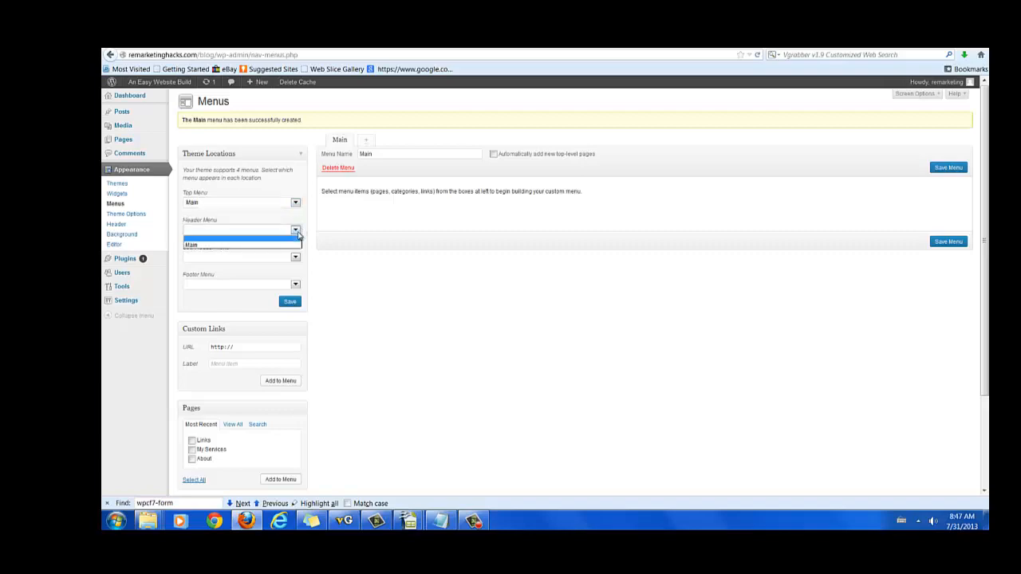
left_click(293, 244)
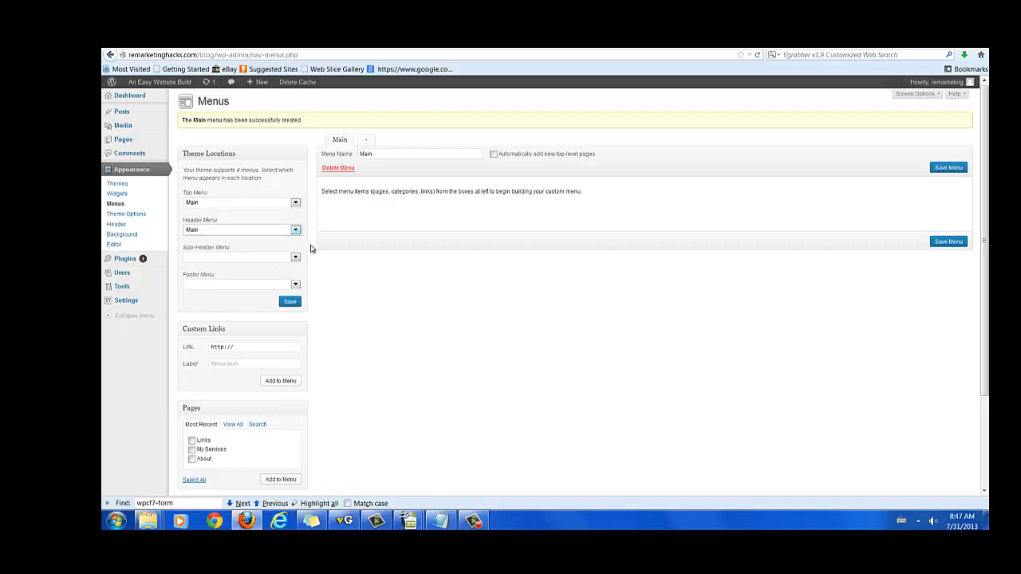
left_click(289, 303)
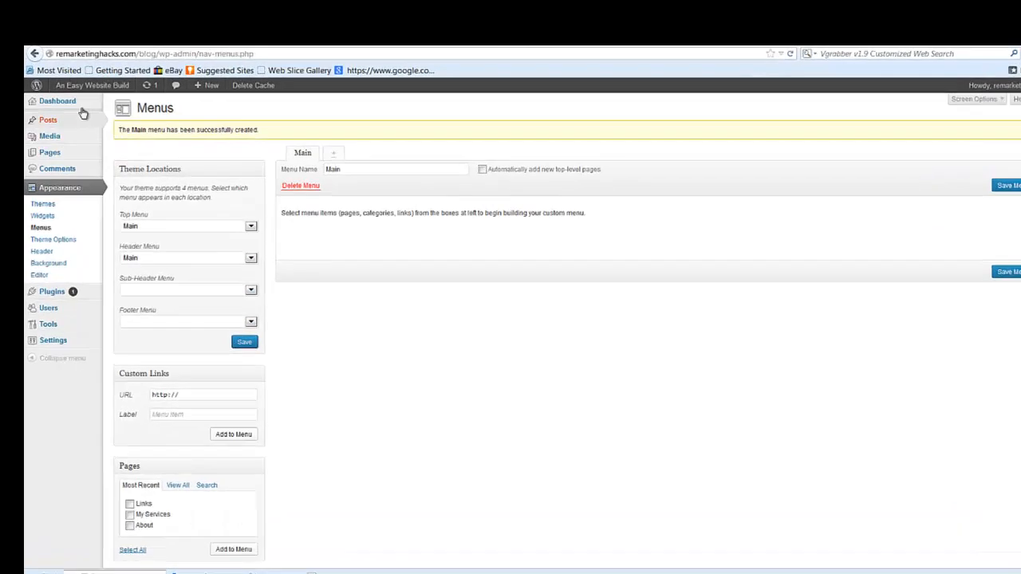
mouse_move(167, 89)
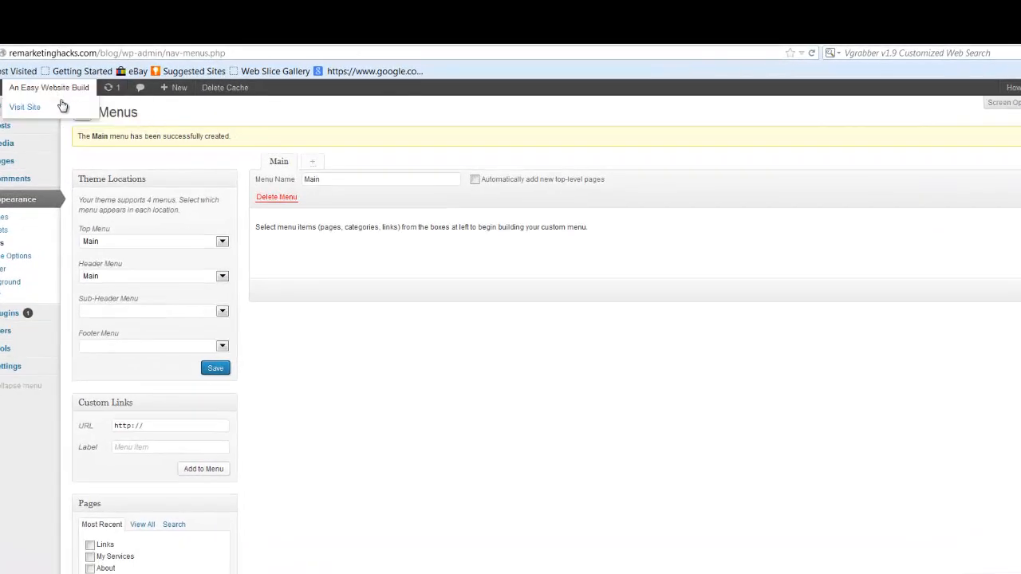
right_click(62, 108)
left_click(75, 118)
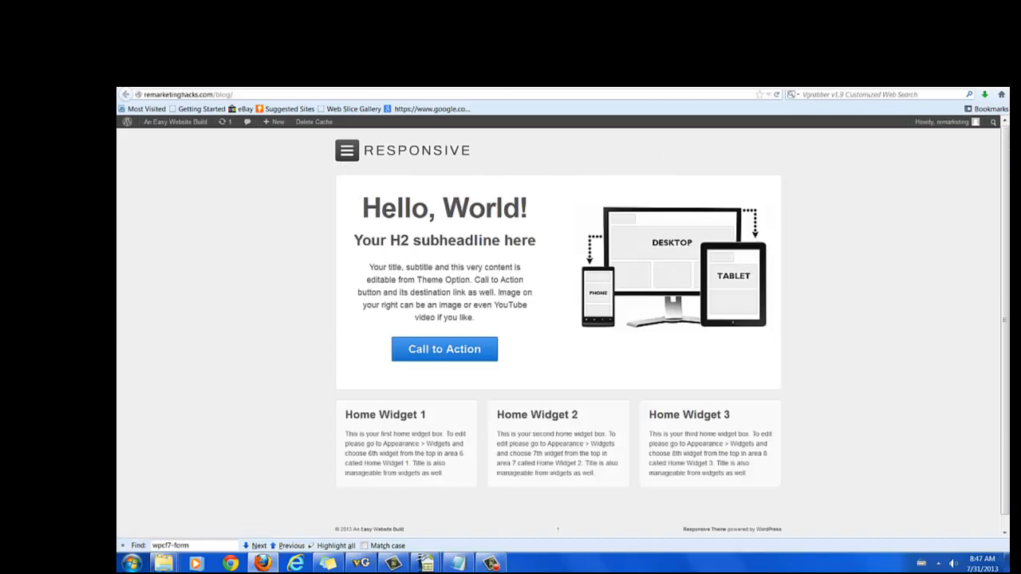
left_click(606, 81)
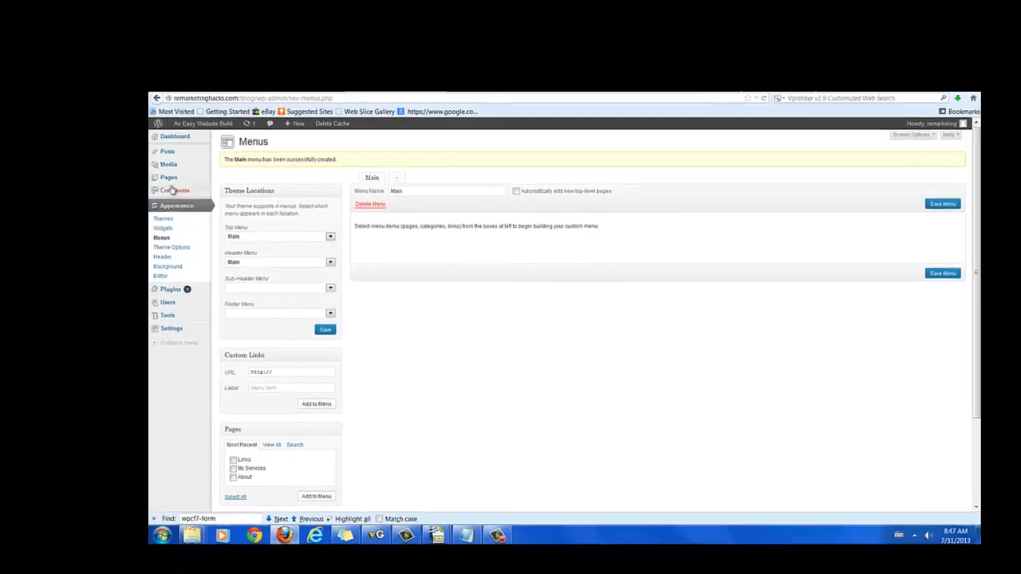
mouse_move(140, 183)
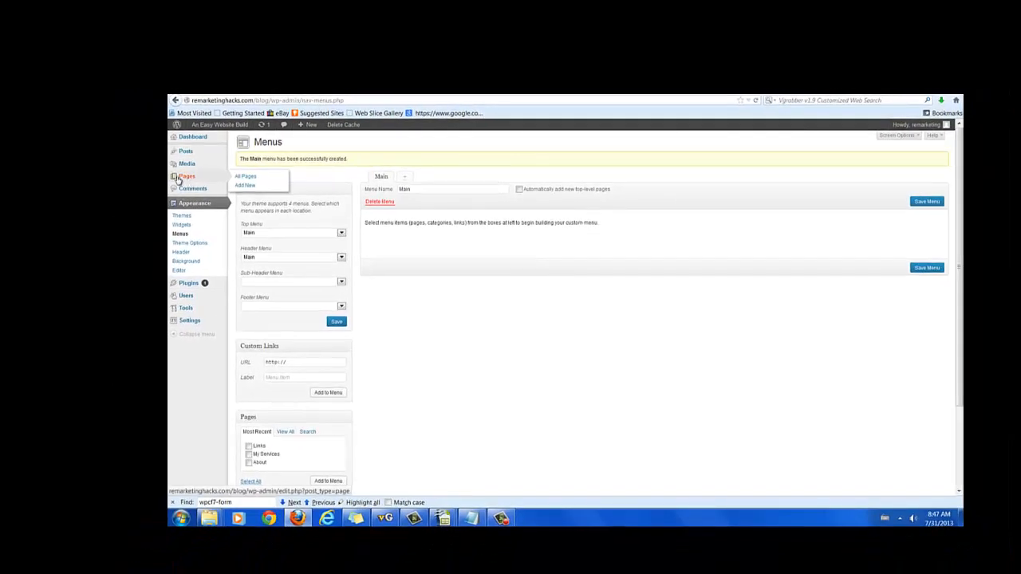
- Publish a new page titled 'Contact', then view the All Pages list
left_click(254, 186)
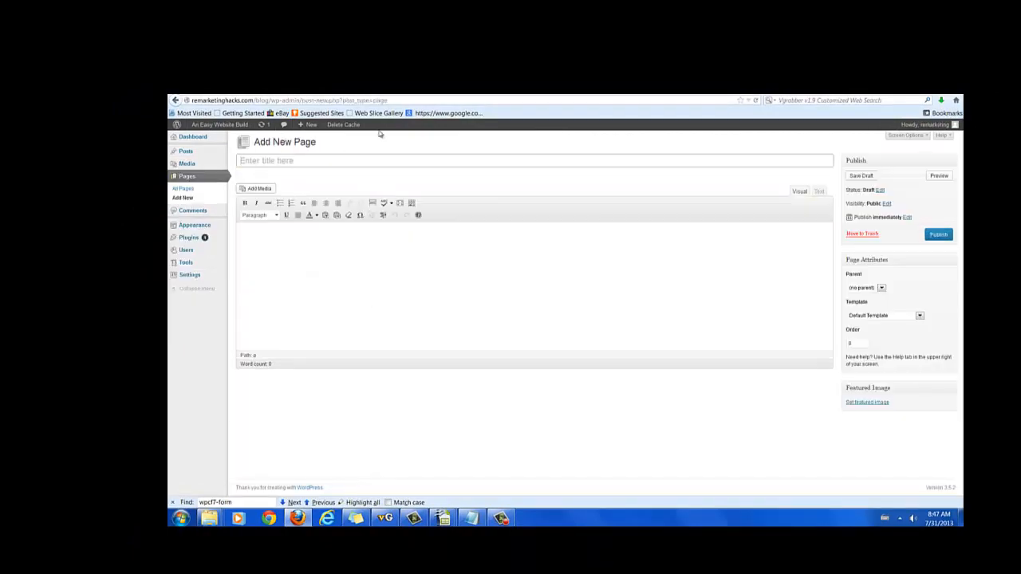
type("Contact")
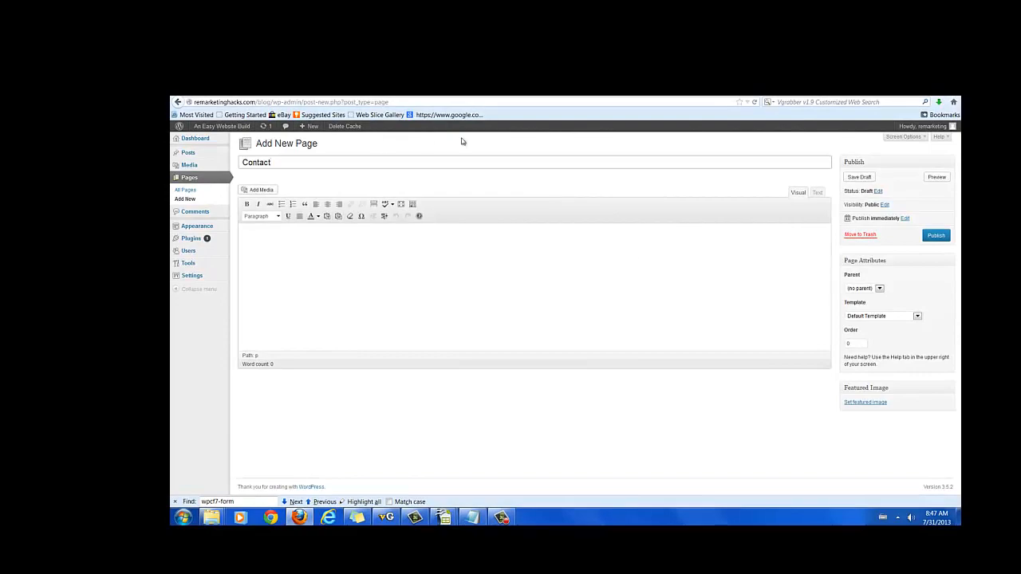
left_click(938, 236)
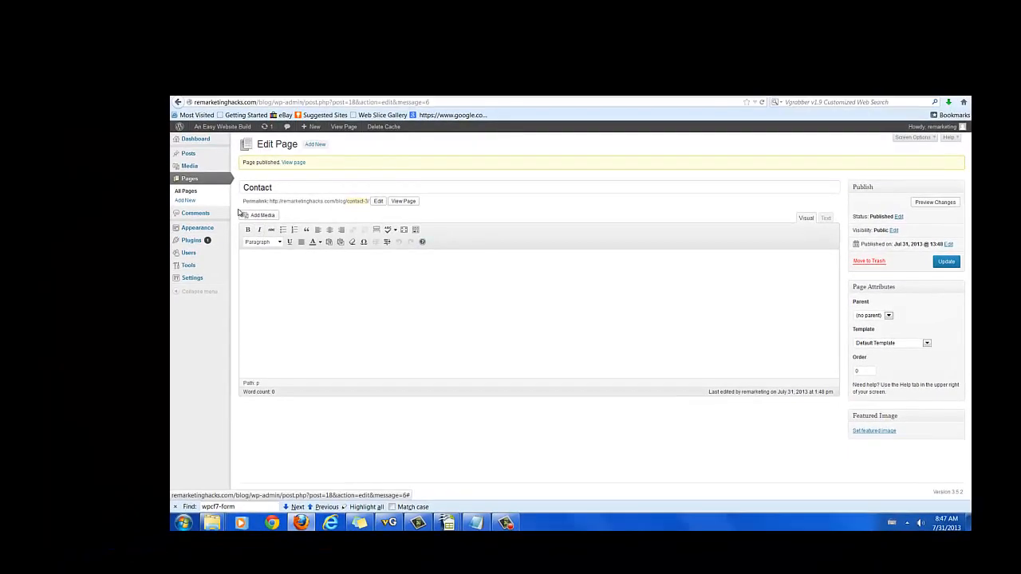
left_click(196, 195)
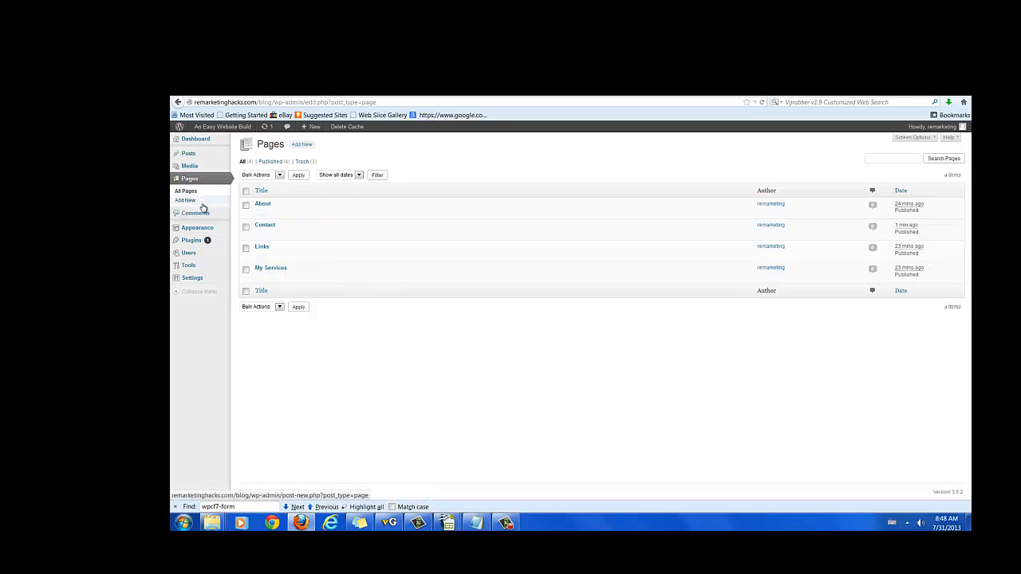
mouse_move(200, 230)
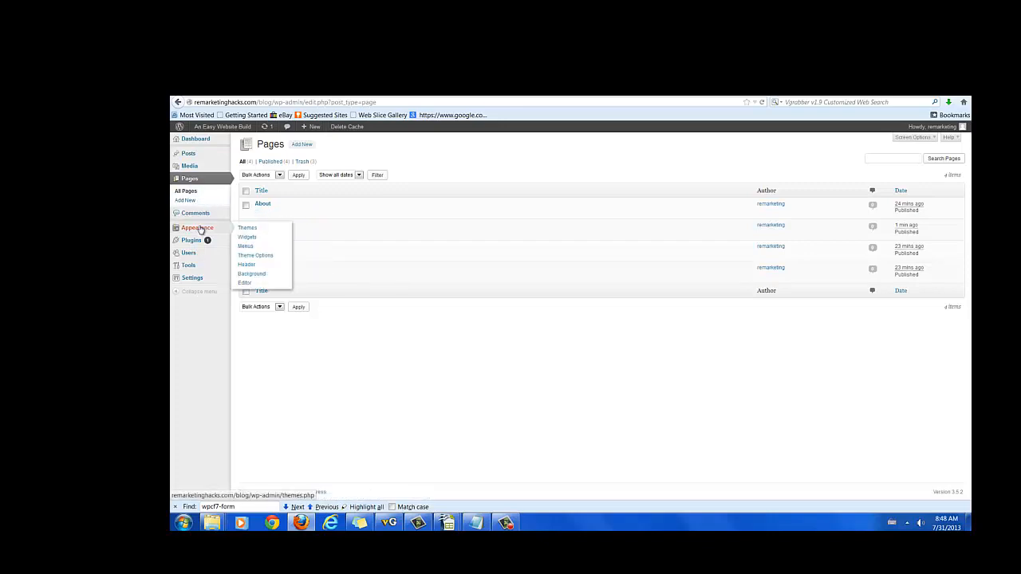
- Add Contact, Links, My Services and About to the Main menu, save, and reload the front page
left_click(248, 247)
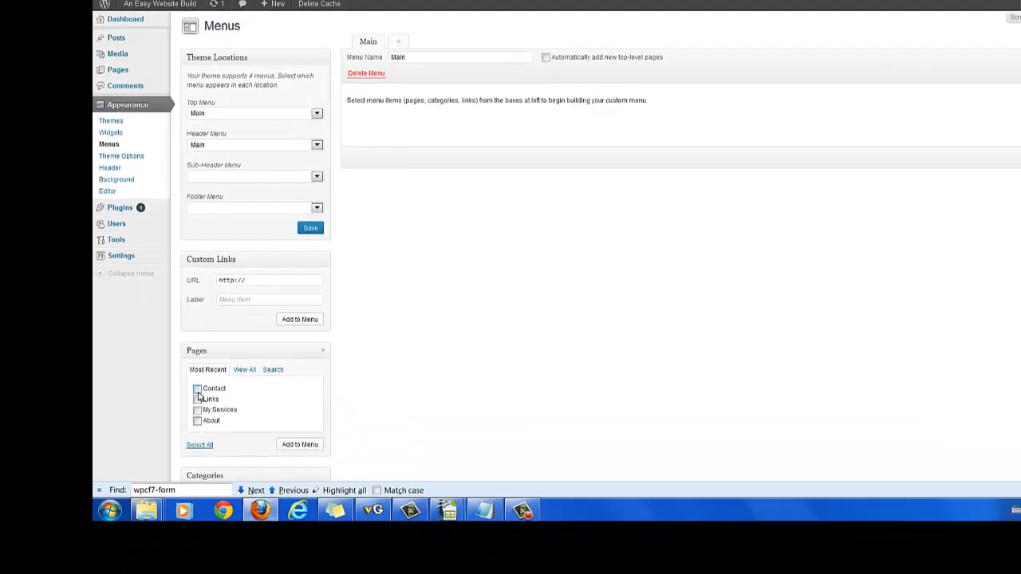
left_click(198, 390)
left_click(198, 423)
left_click(310, 448)
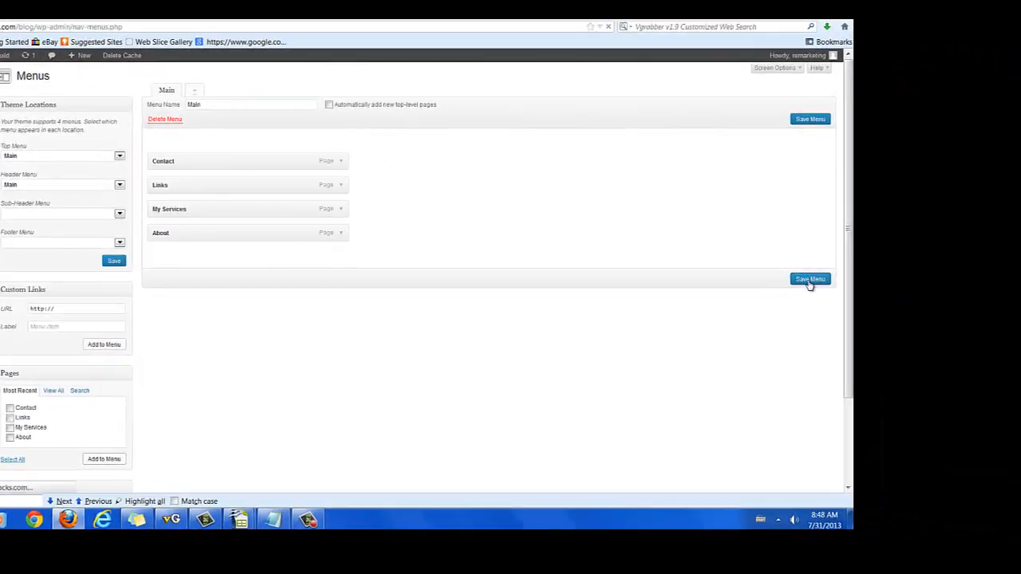
left_click(809, 281)
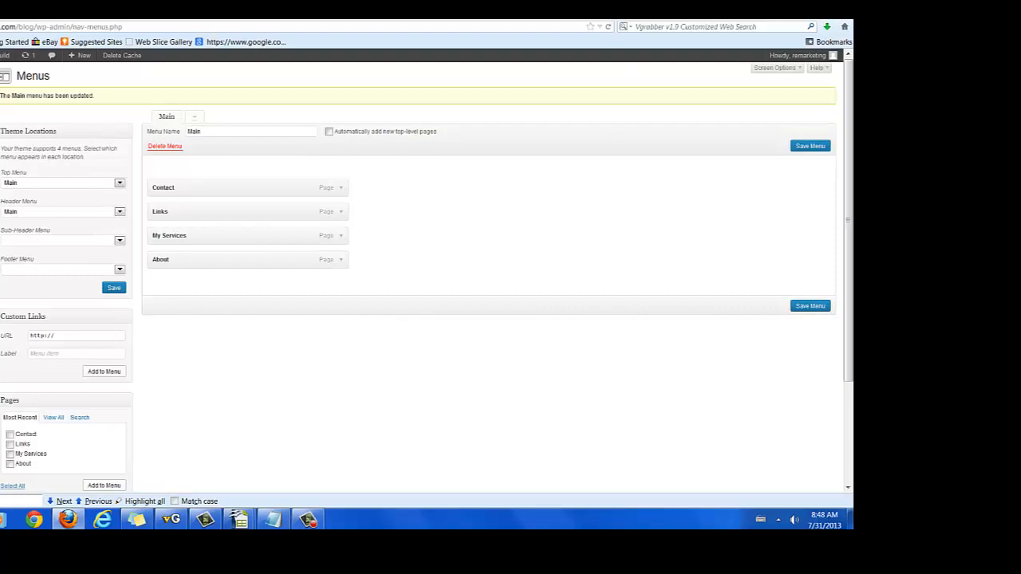
key("ctrl+Tab")
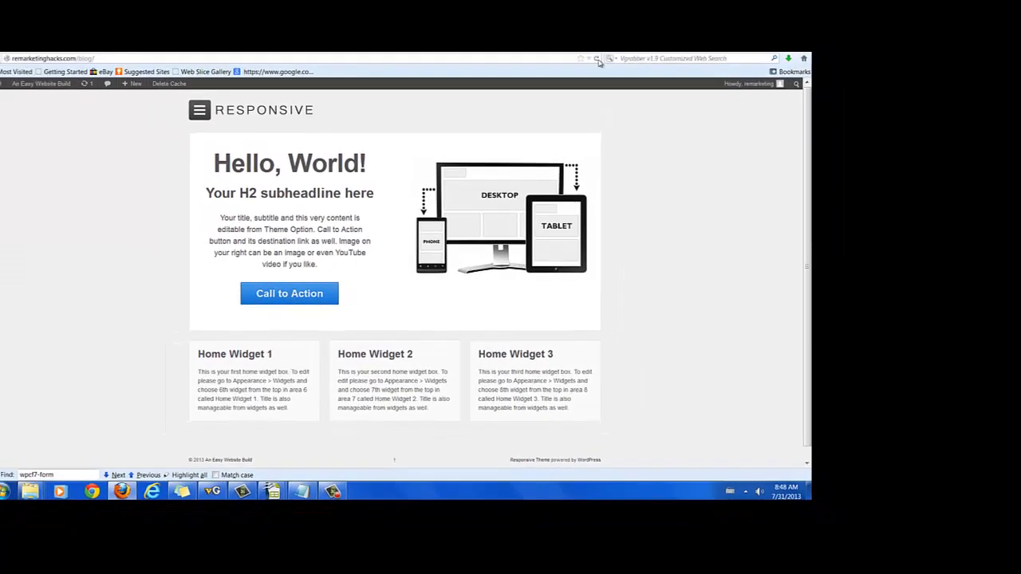
left_click(608, 26)
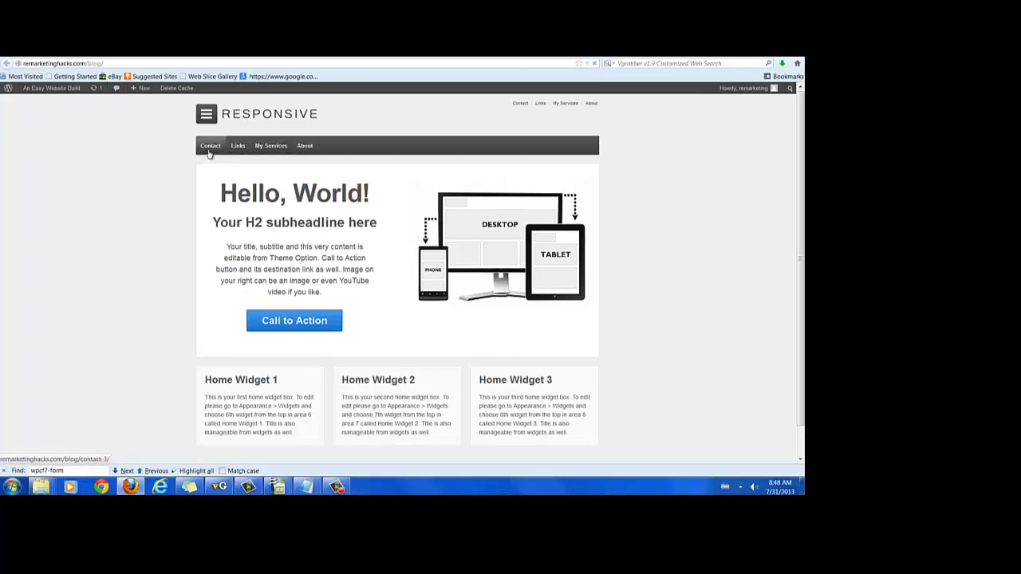
- Open Contact from the header to check that the Contact, Links, My Services and About menu appears
left_click(210, 146)
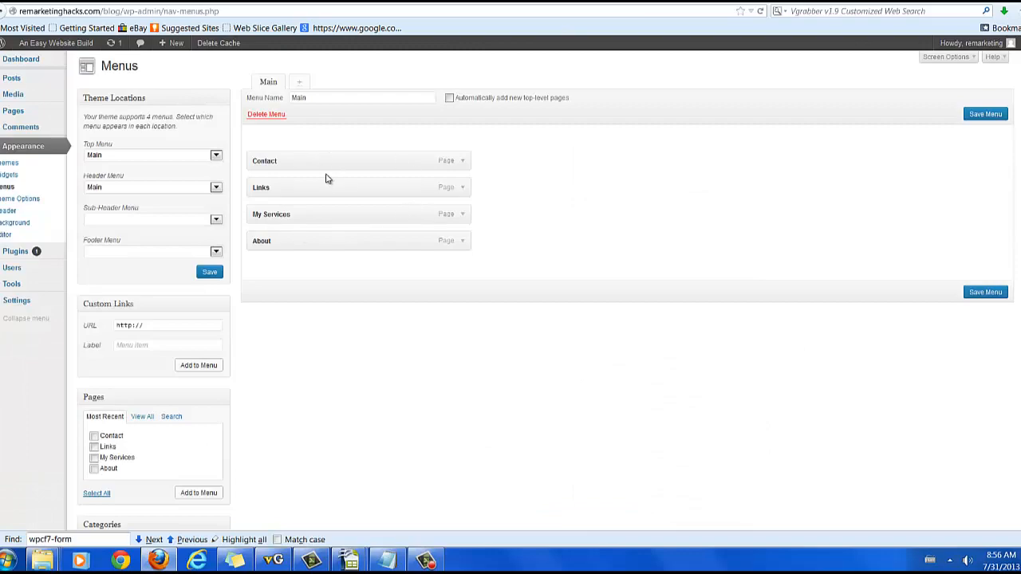
- Drag Links above Contact so it leads the Main menu, and save the menu
left_click_drag(308, 189, 252, 162)
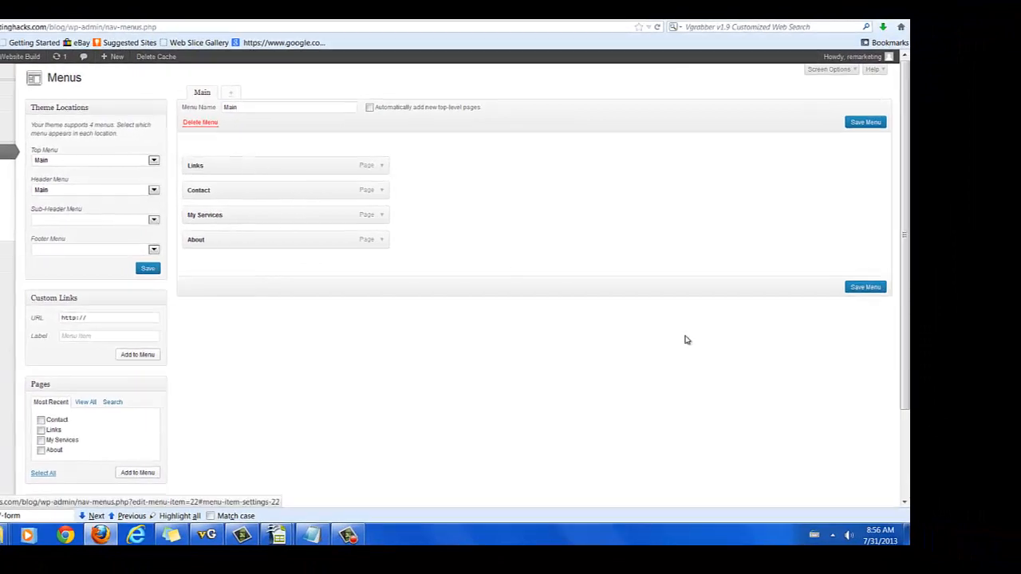
left_click(870, 288)
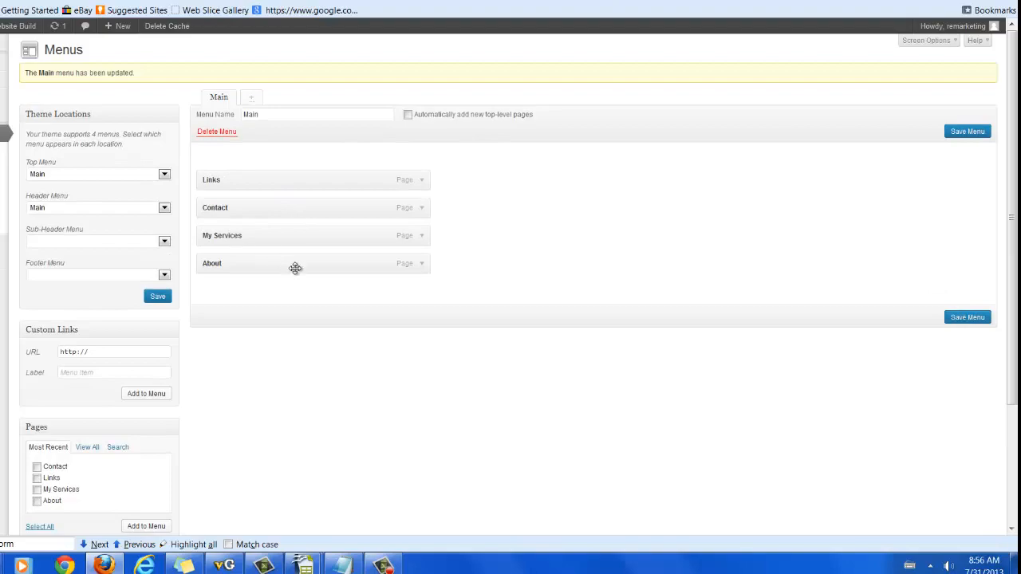
mouse_move(9, 88)
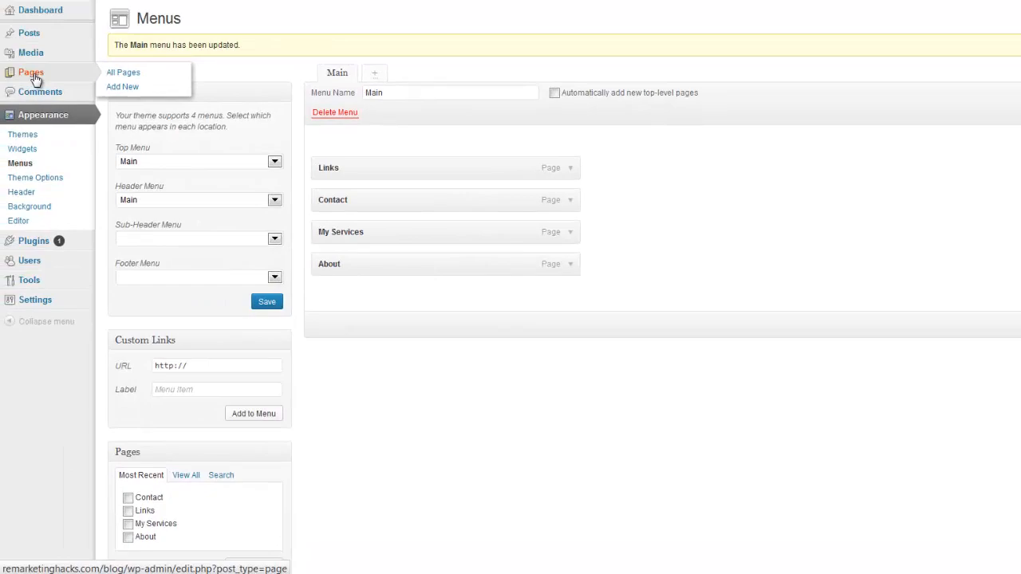
- Re-save the empty Links page, then switch to the Help I Need A Site tab
left_click(34, 76)
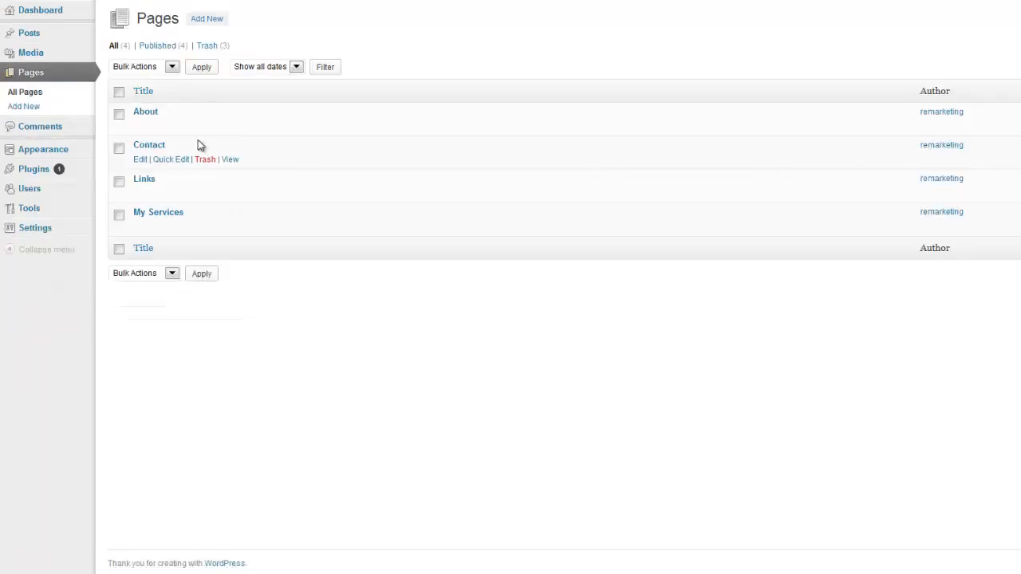
left_click(142, 194)
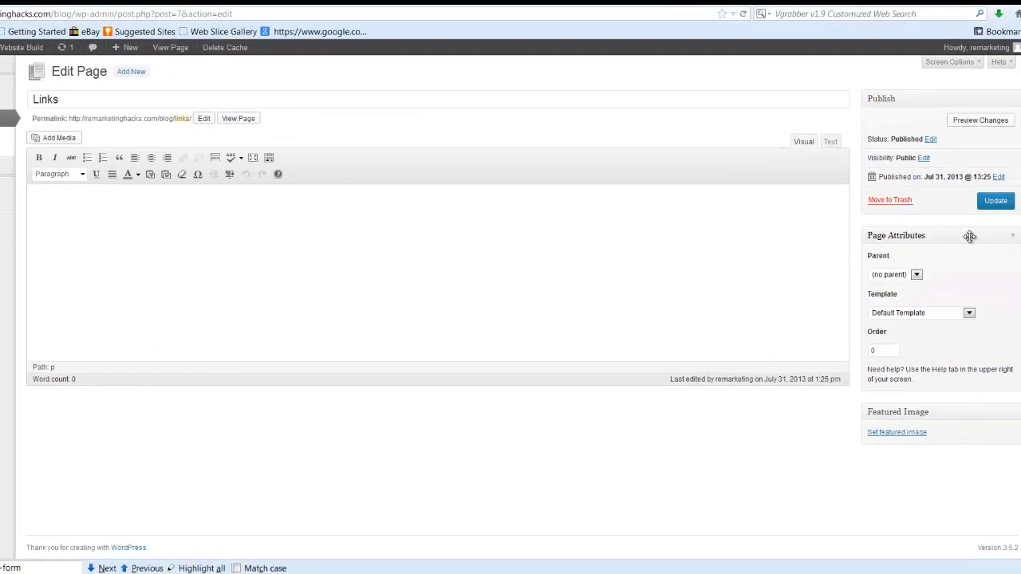
left_click(995, 203)
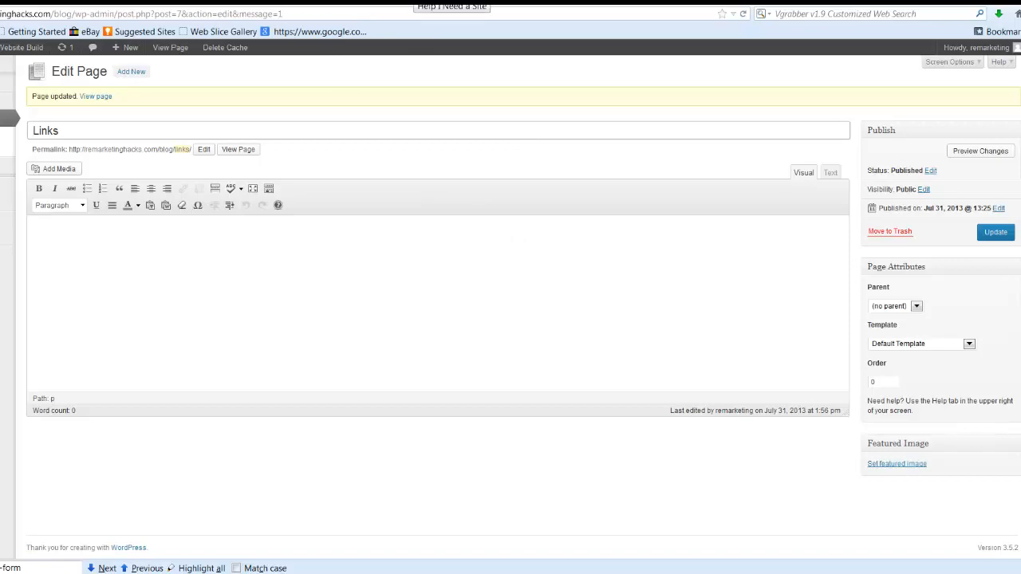
left_click(413, 2)
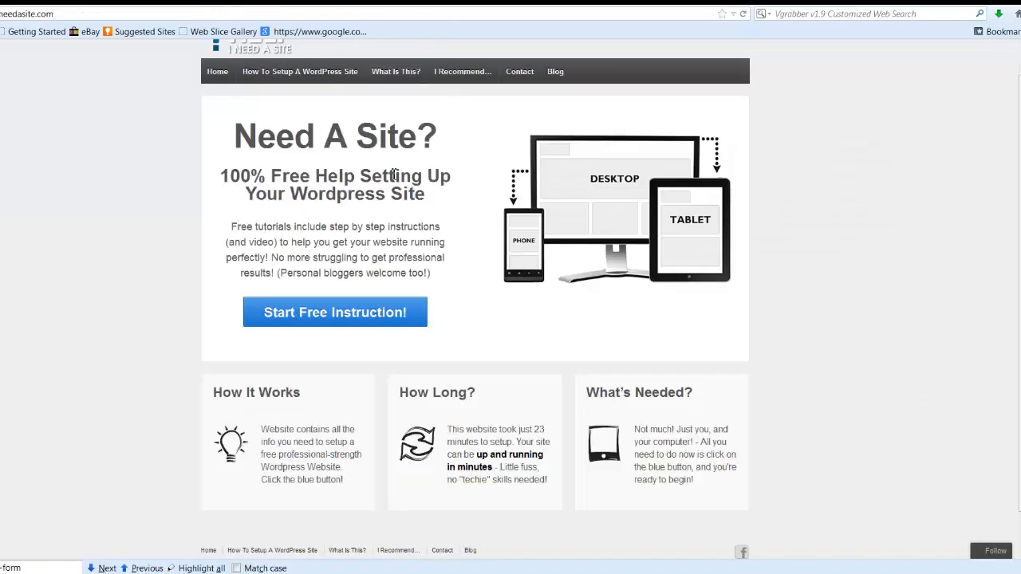
- Open the Module 3 'How To Tweak WP Settings' lesson and read down to Step 8
left_click(325, 75)
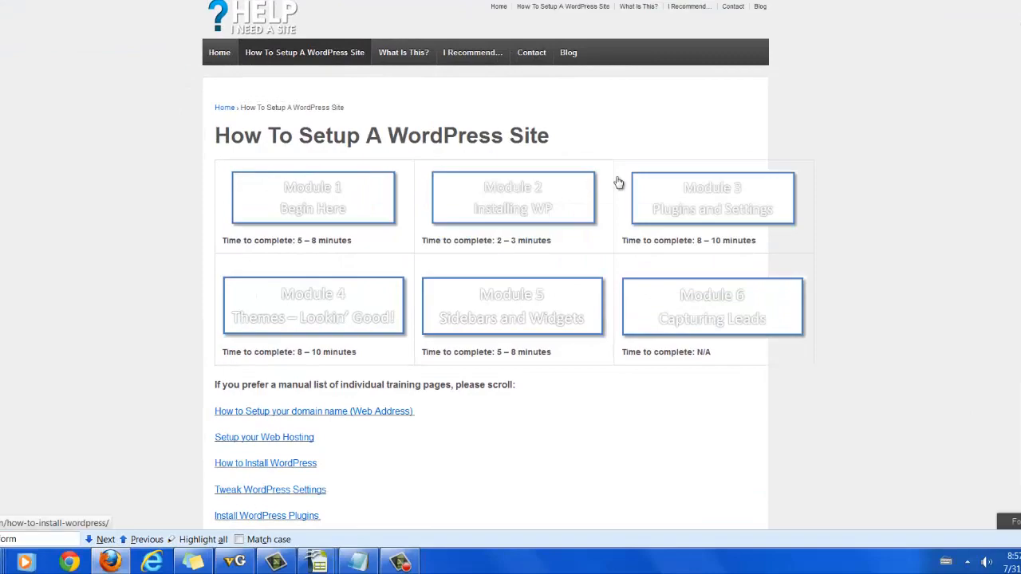
left_click(710, 211)
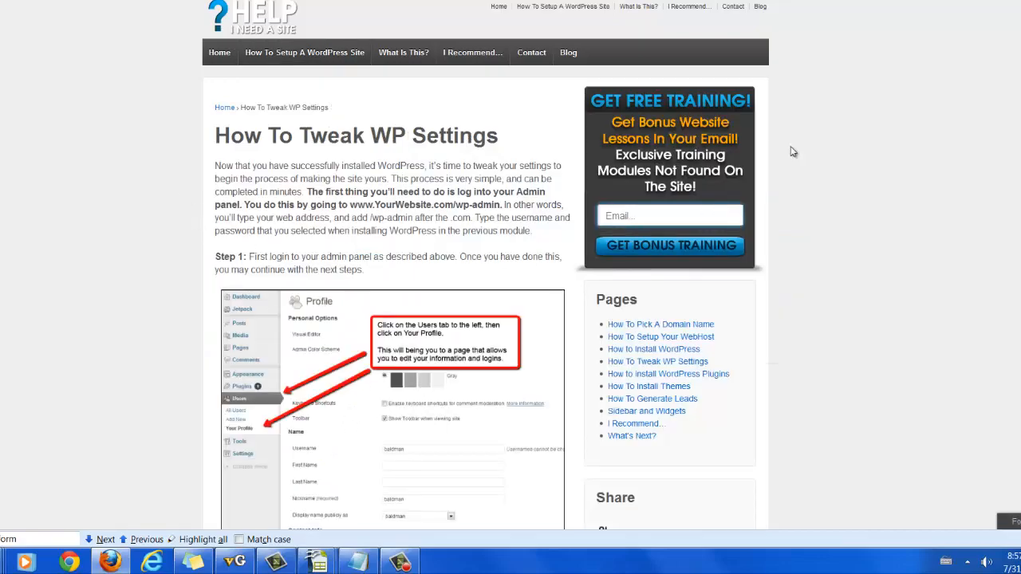
scroll(485, 304, "down", 6)
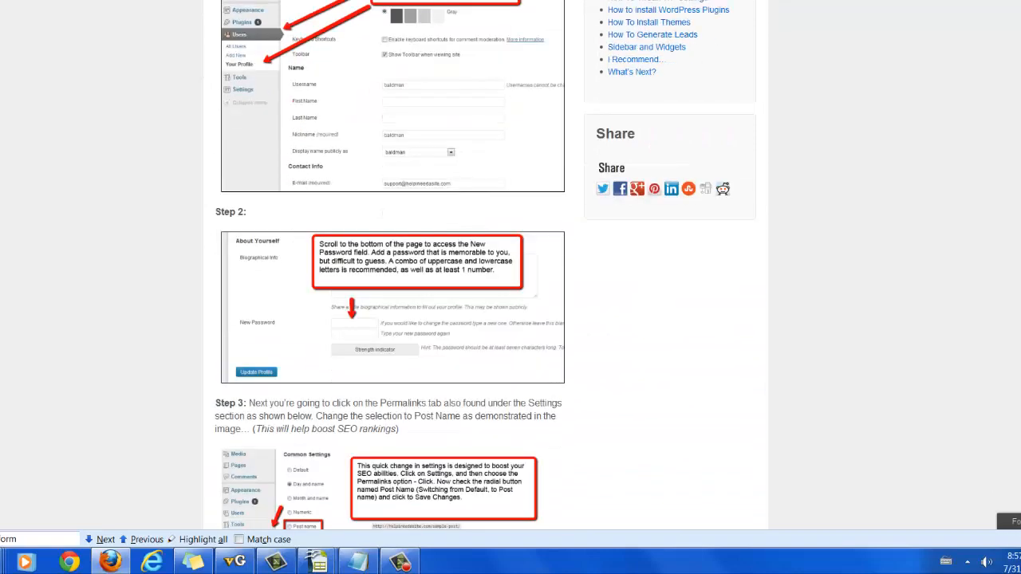
scroll(394, 265, "down", 8)
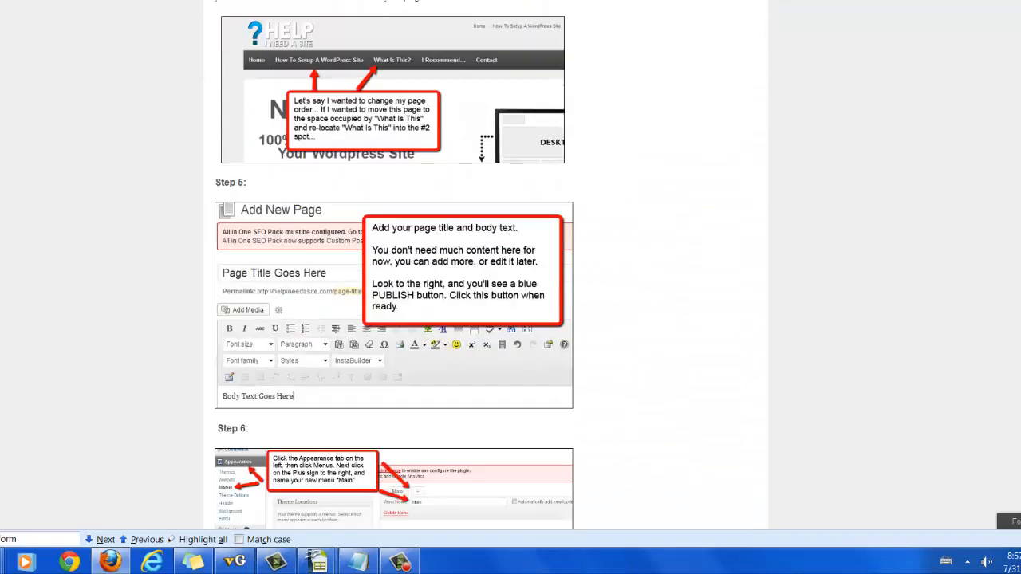
scroll(394, 265, "down", 6)
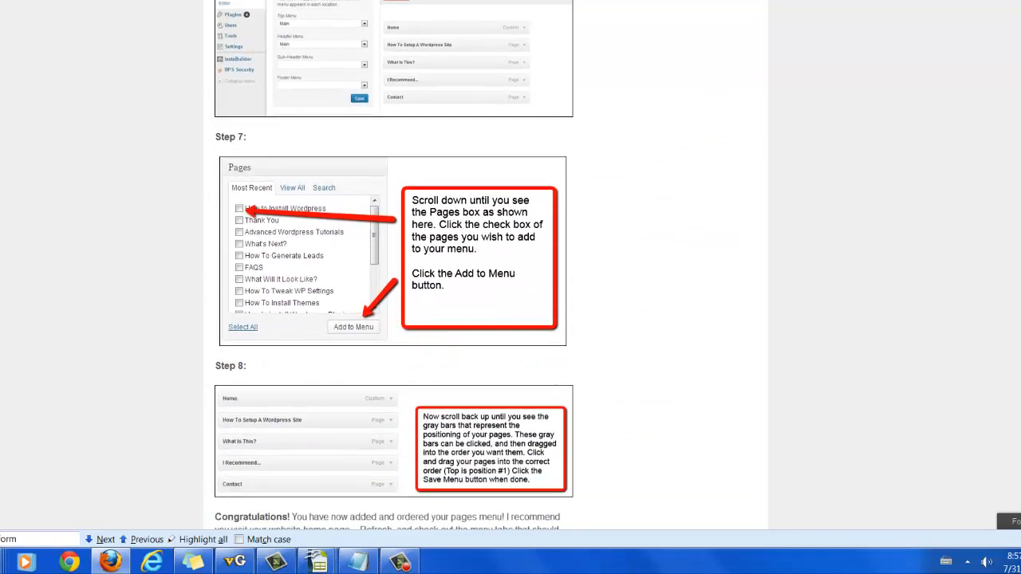
scroll(697, 470, "down", 2)
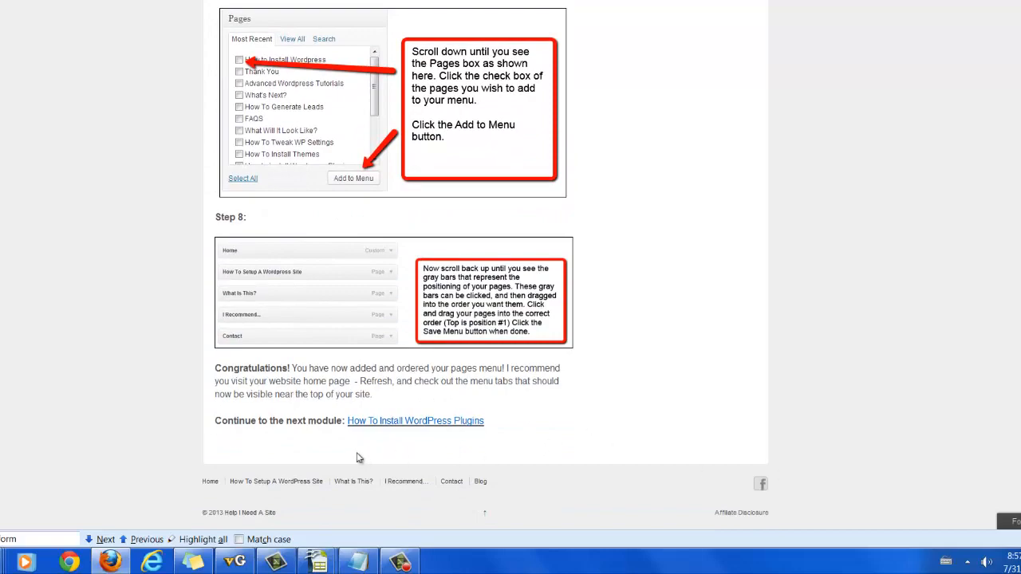